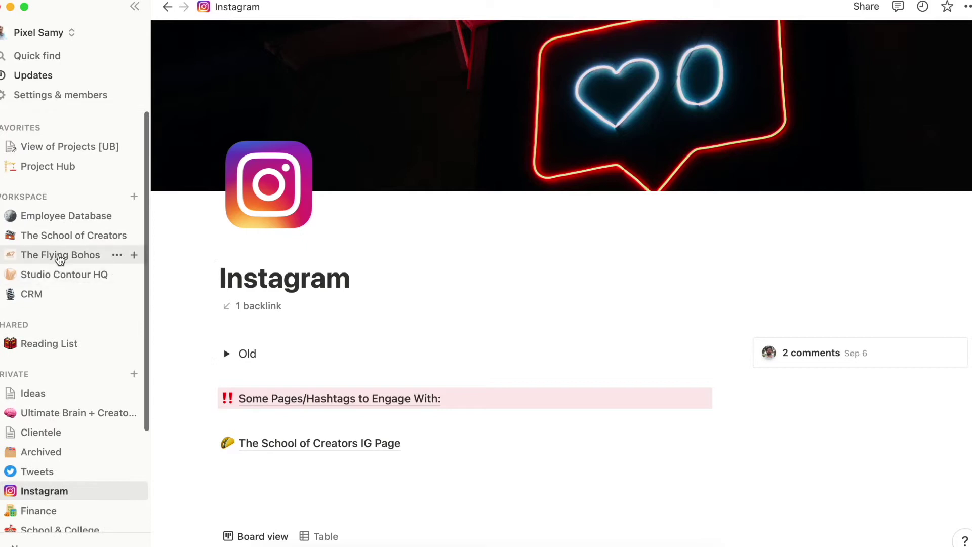
Step: Look through the workspace pages The Flying Bohos, The School of Creators and Studio Contour HQ in Notion
left_click(59, 256)
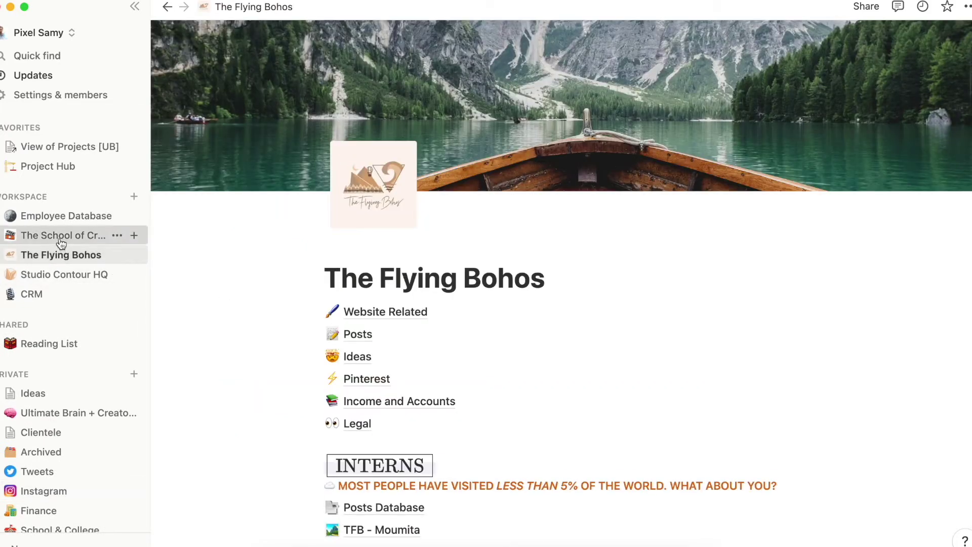
left_click(61, 243)
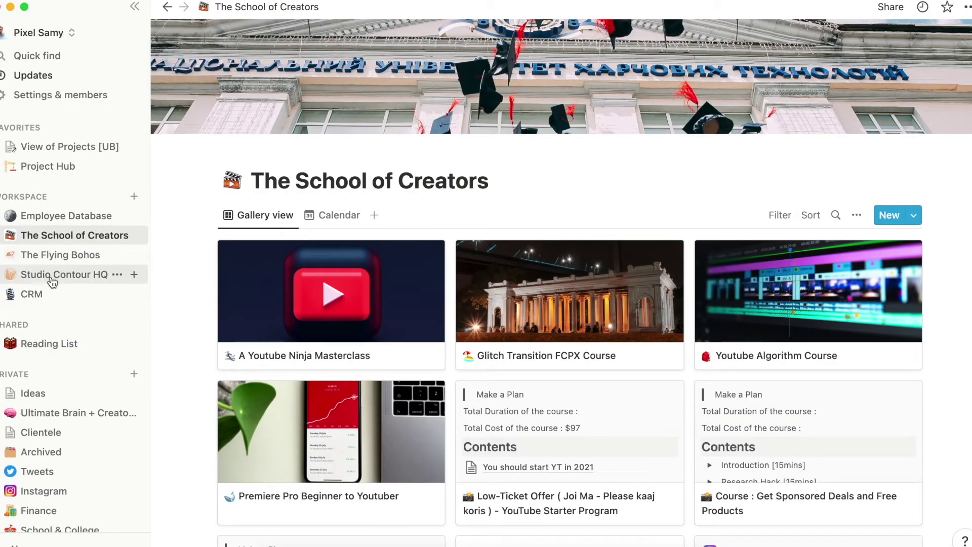
left_click(53, 279)
scroll(51, 284, "down", 5)
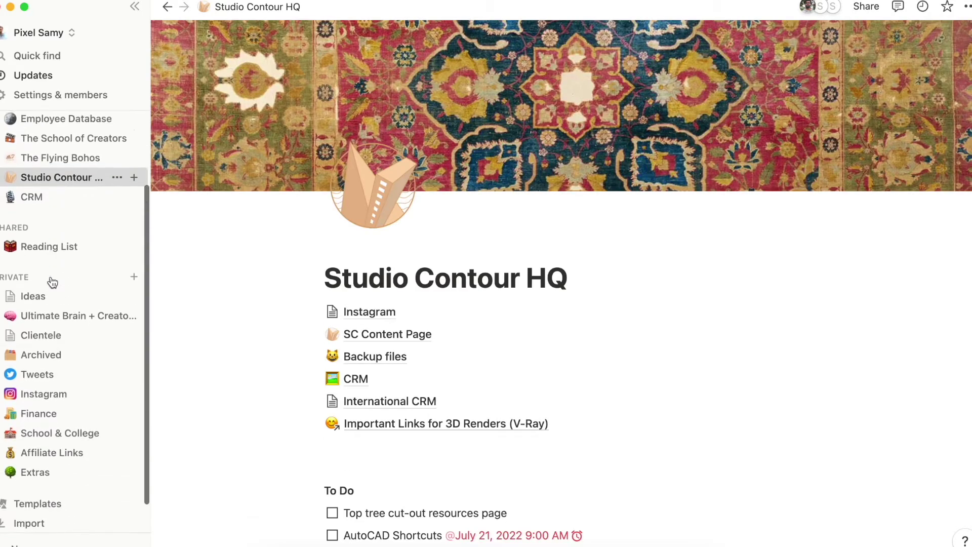
left_click(37, 349)
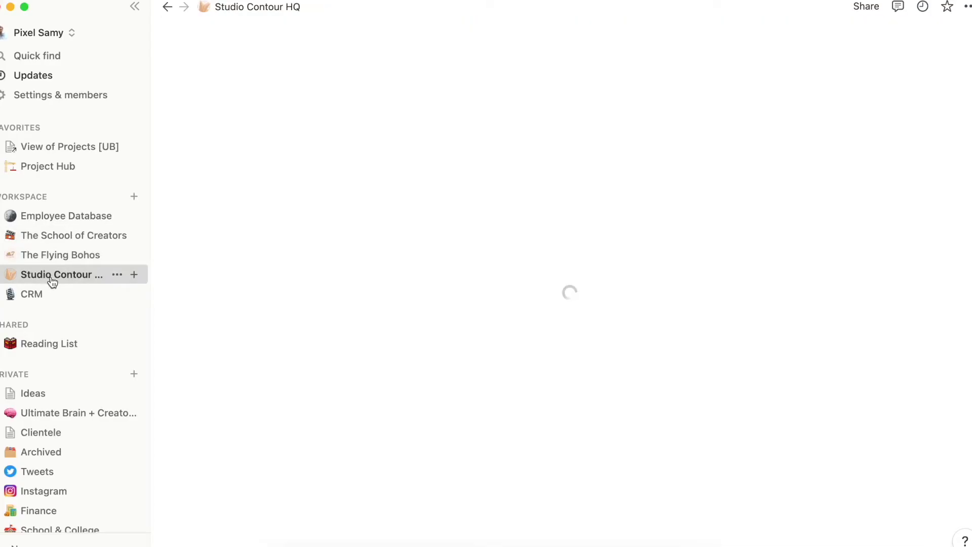
scroll(53, 281, "down", 5)
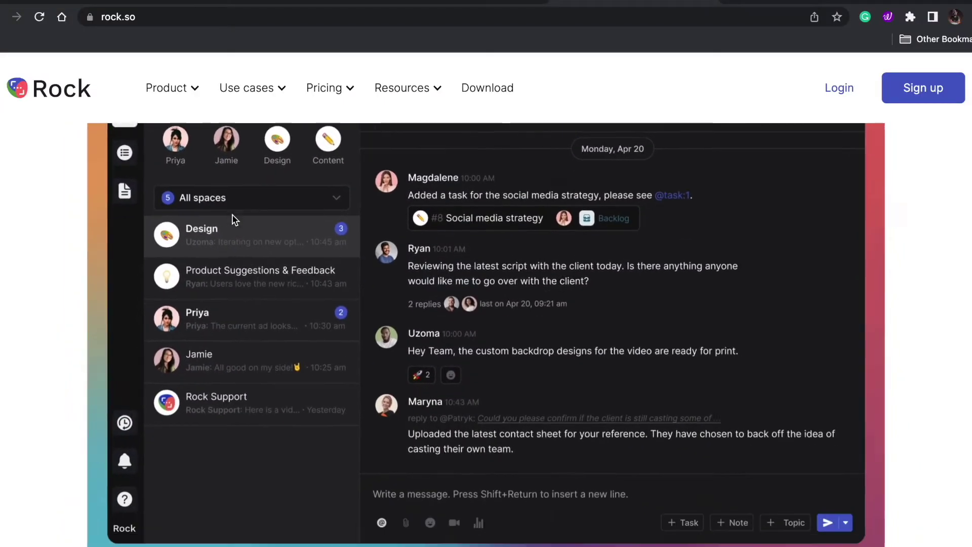
Step: Switch to the Rock website in the browser and review the product features presented on its home page
scroll(231, 214, "down", 6)
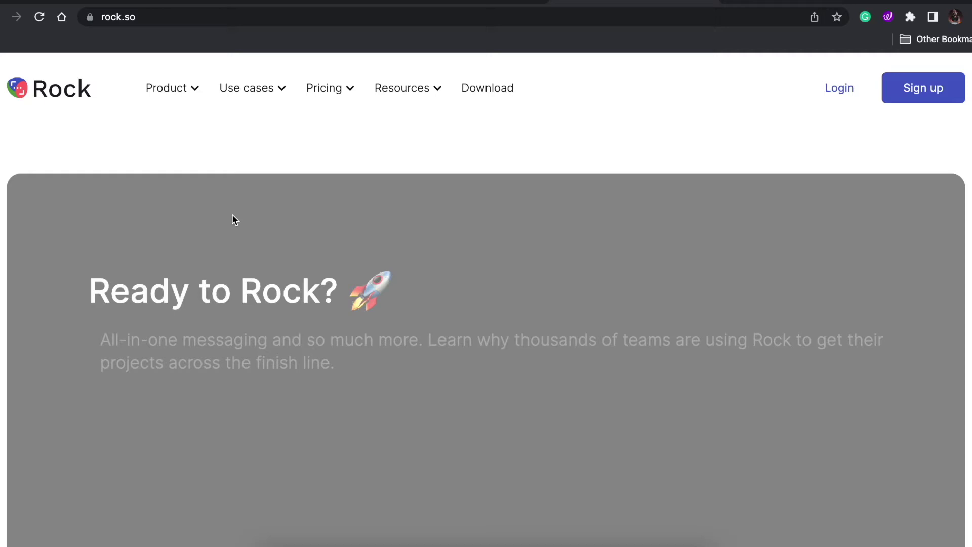
scroll(233, 217, "down", 1)
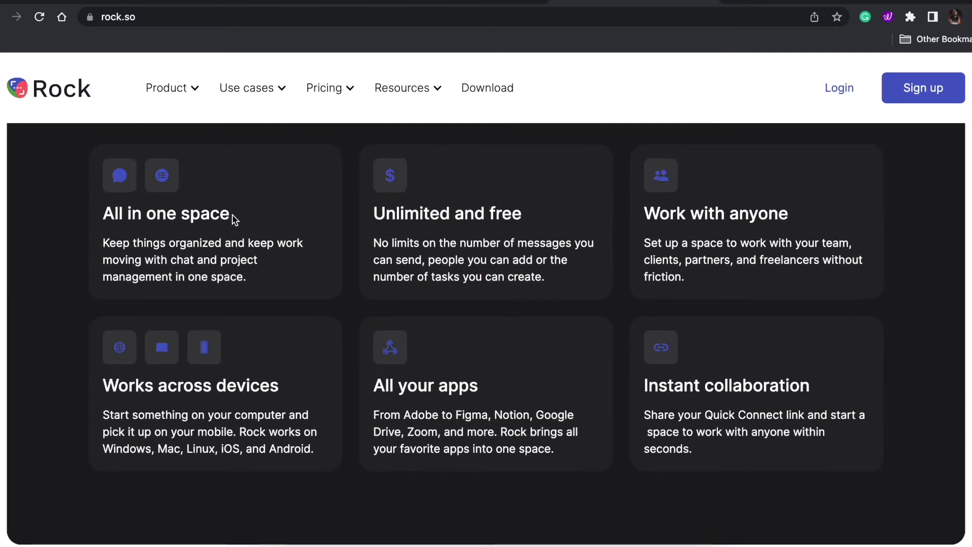
scroll(233, 217, "down", 10)
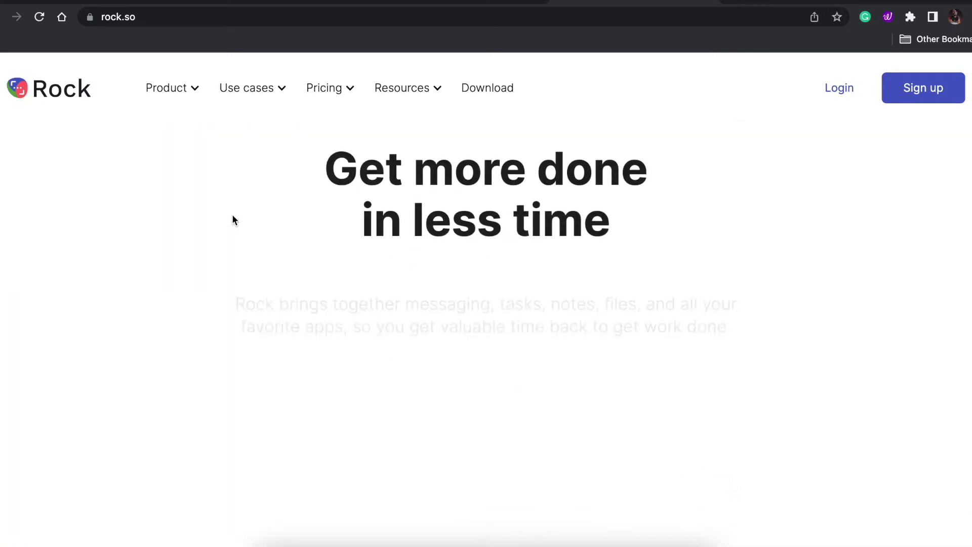
scroll(233, 218, "down", 10)
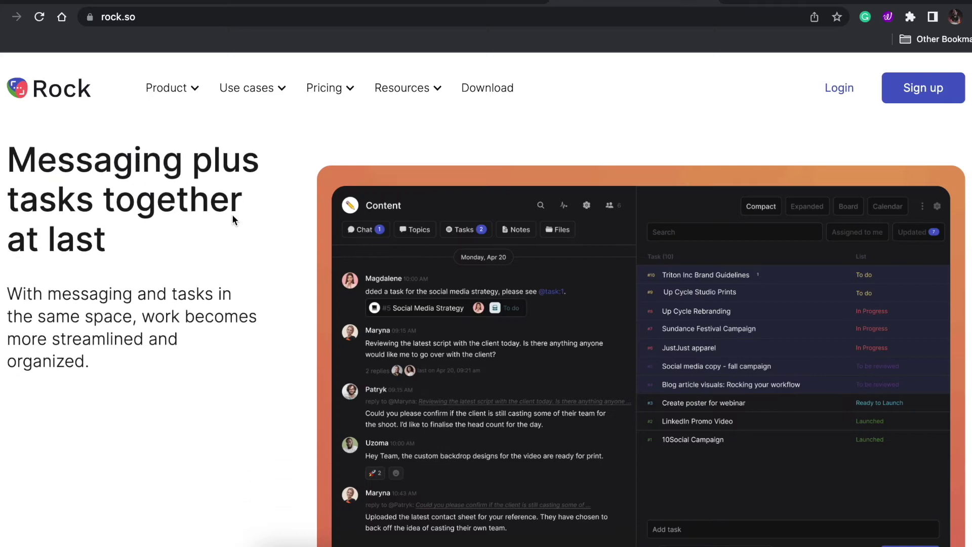
scroll(232, 214, "down", 10)
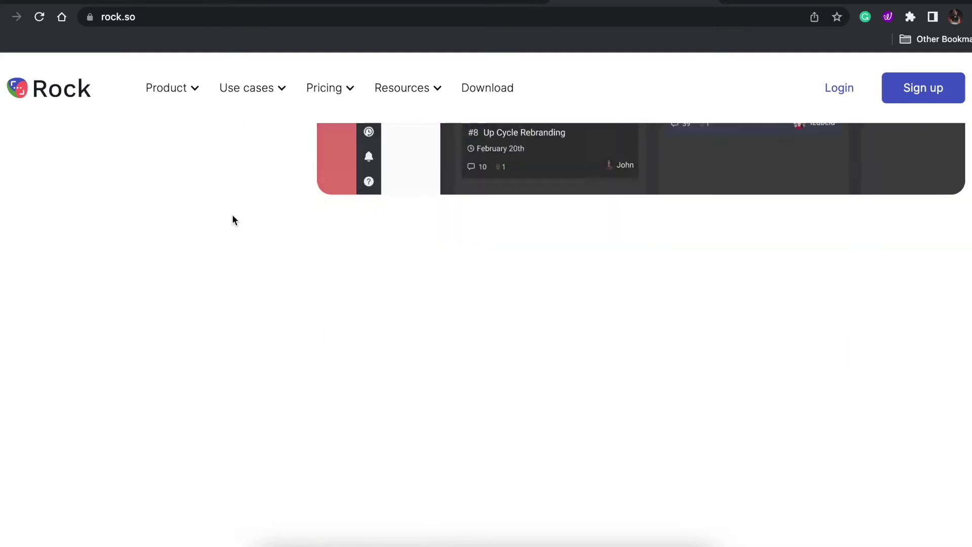
scroll(233, 219, "down", 10)
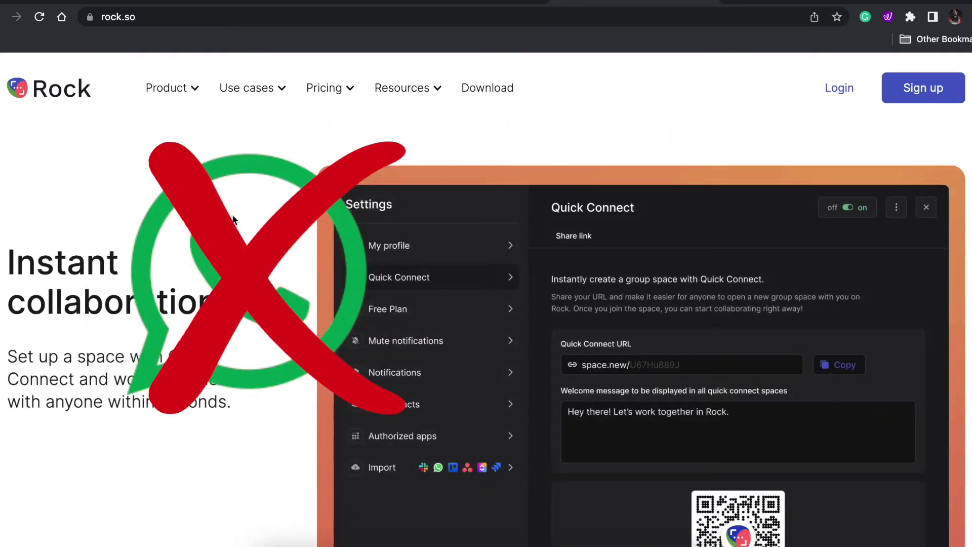
scroll(233, 218, "down", 10)
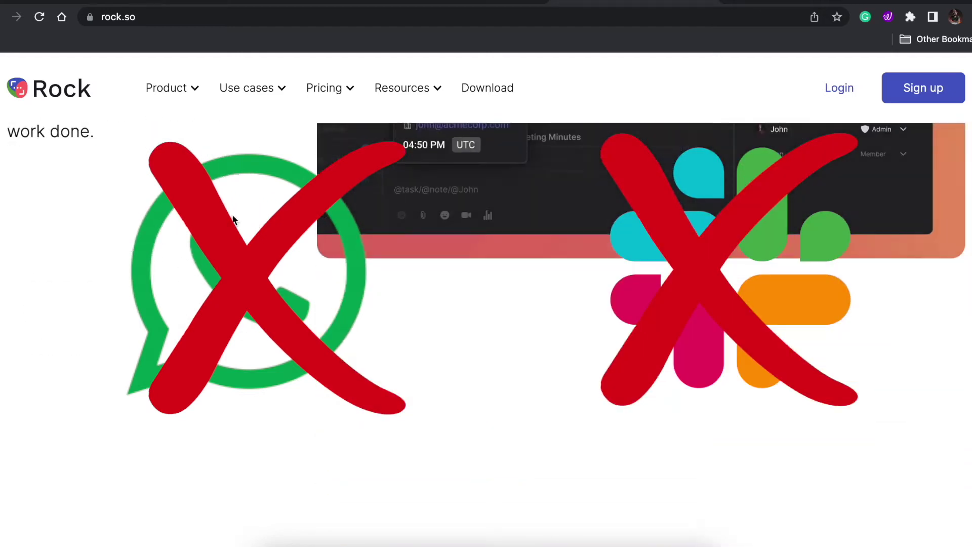
Step: Switch to the Rock app and look through the Doing and Done lists on the space's task board
scroll(233, 215, "down", 6)
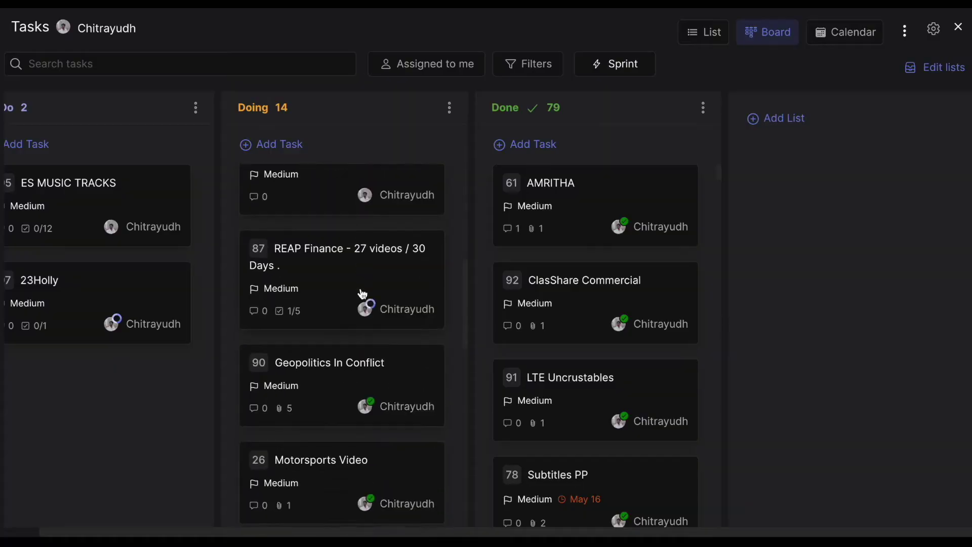
scroll(621, 314, "down", 15)
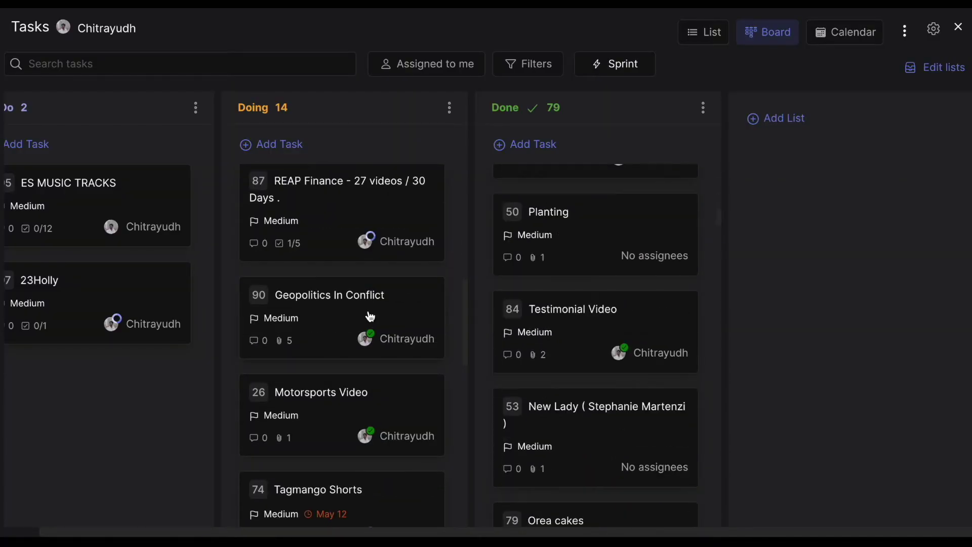
scroll(369, 315, "down", 3)
scroll(370, 315, "down", 5)
scroll(167, 284, "left", 1)
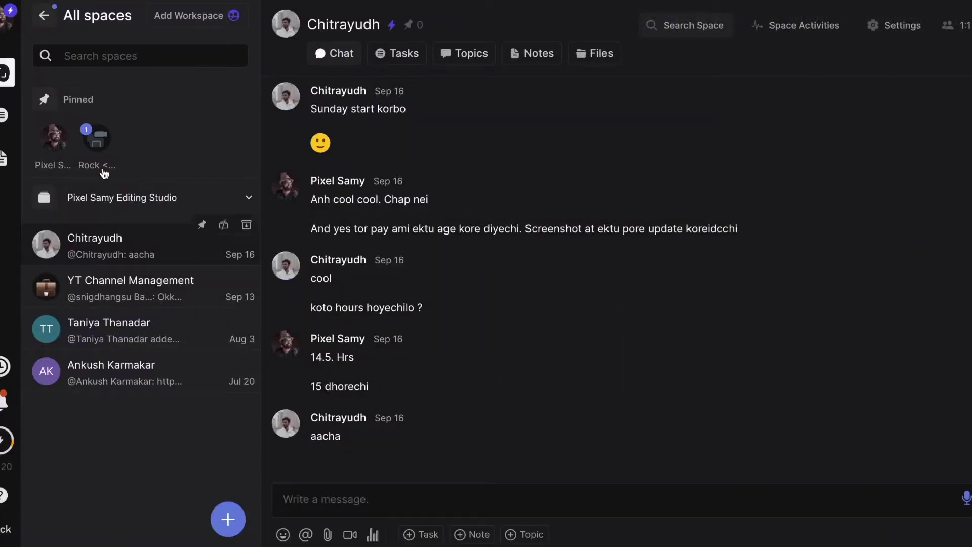
Step: Open the Marketing & Branding workspace, and return to all spaces to look through the full list of spaces
left_click(44, 18)
left_click(99, 172)
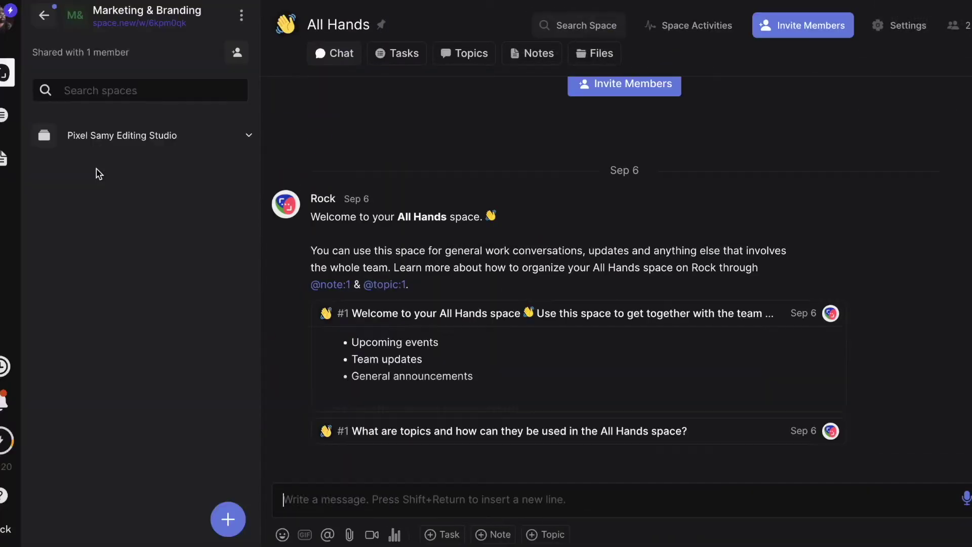
left_click(44, 15)
scroll(115, 354, "down", 6)
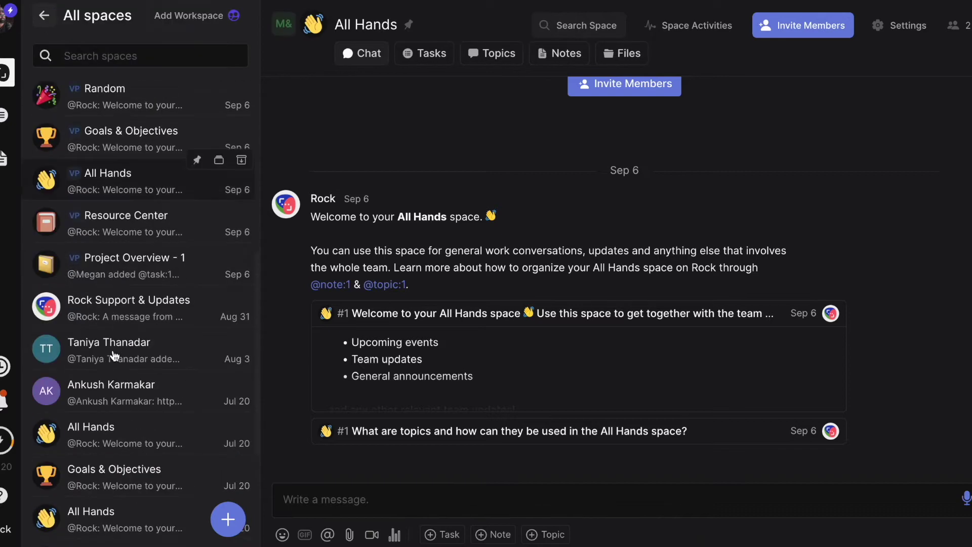
scroll(115, 356, "up", 10)
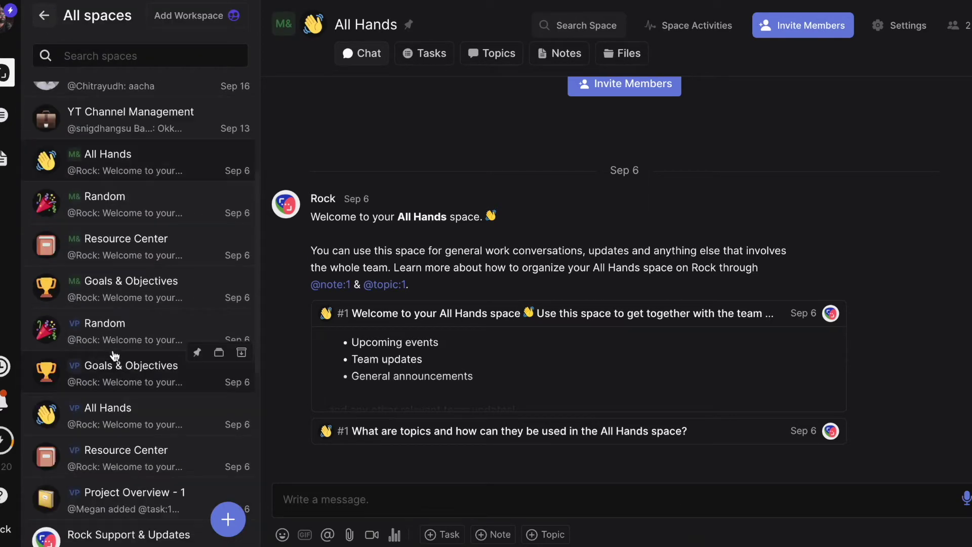
scroll(115, 355, "down", 10)
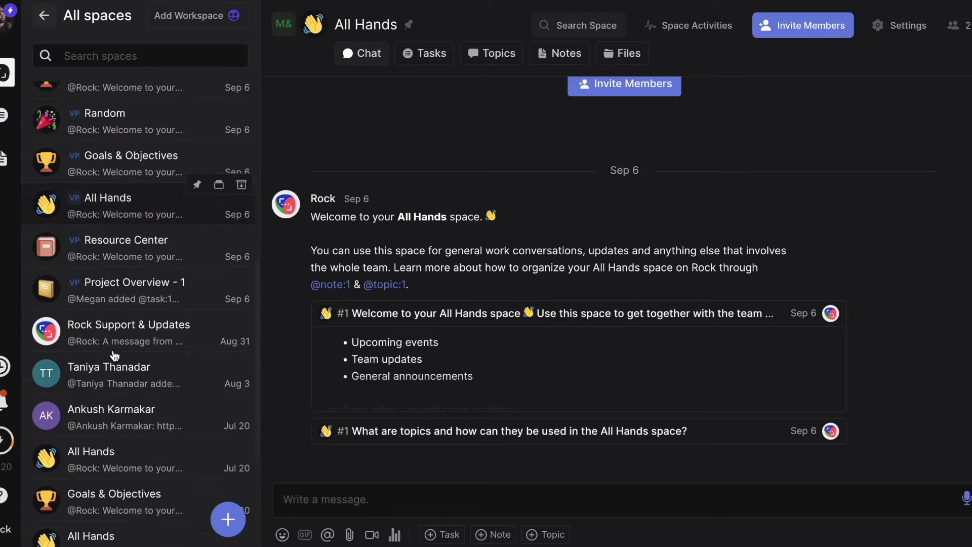
scroll(114, 356, "up", 9)
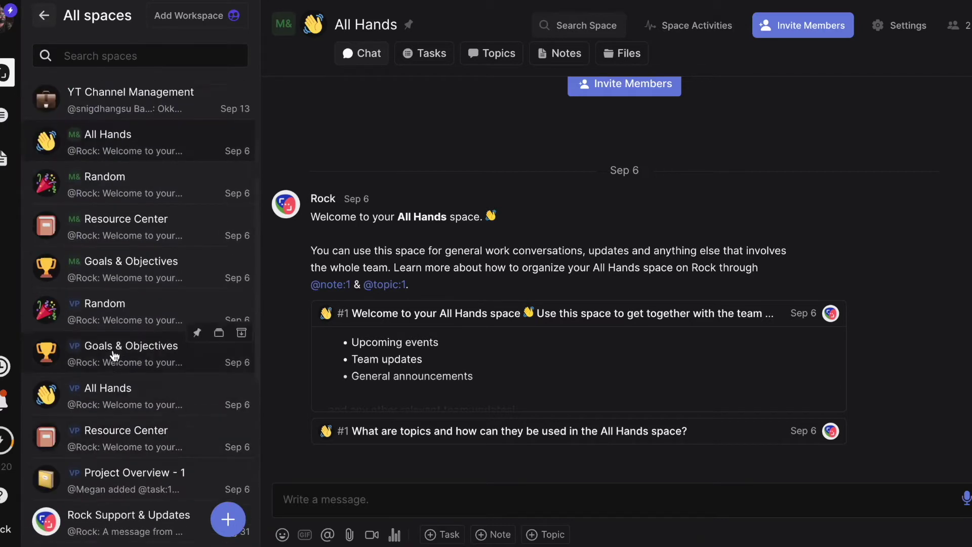
scroll(115, 356, "down", 6)
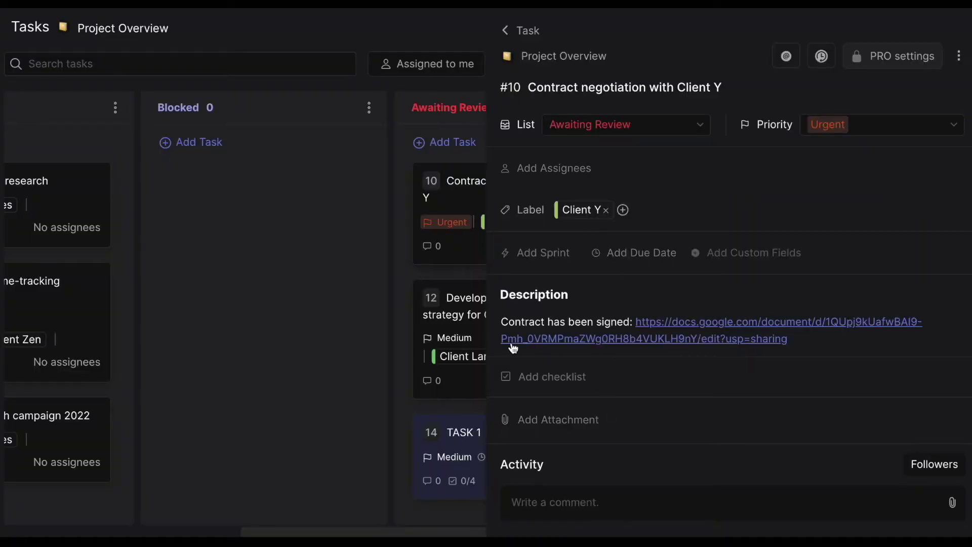
Step: View the details of several Project Overview tasks, including the Client Lambda marketing strategy, TASK 1 with its checklist, and the time-tracking application
left_click(459, 315)
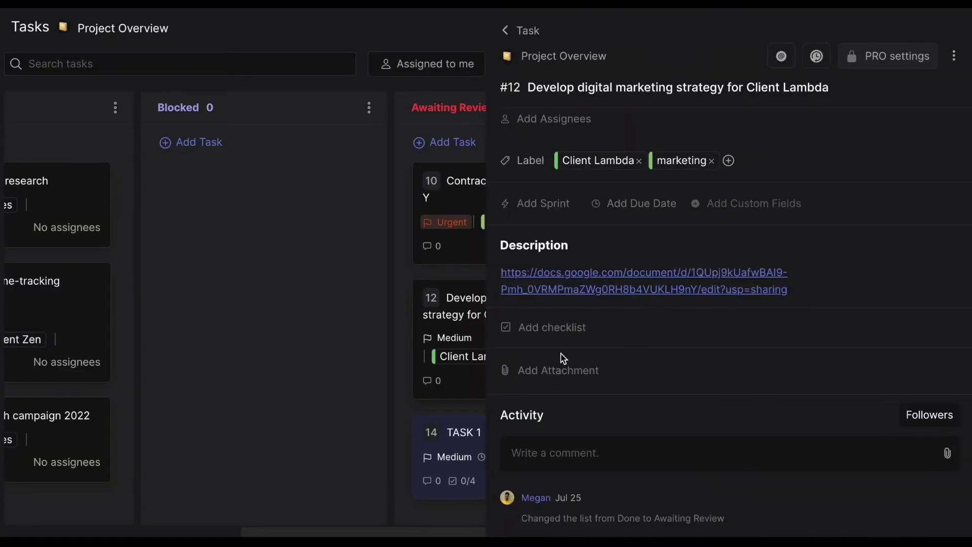
left_click(459, 444)
scroll(610, 308, "down", 3)
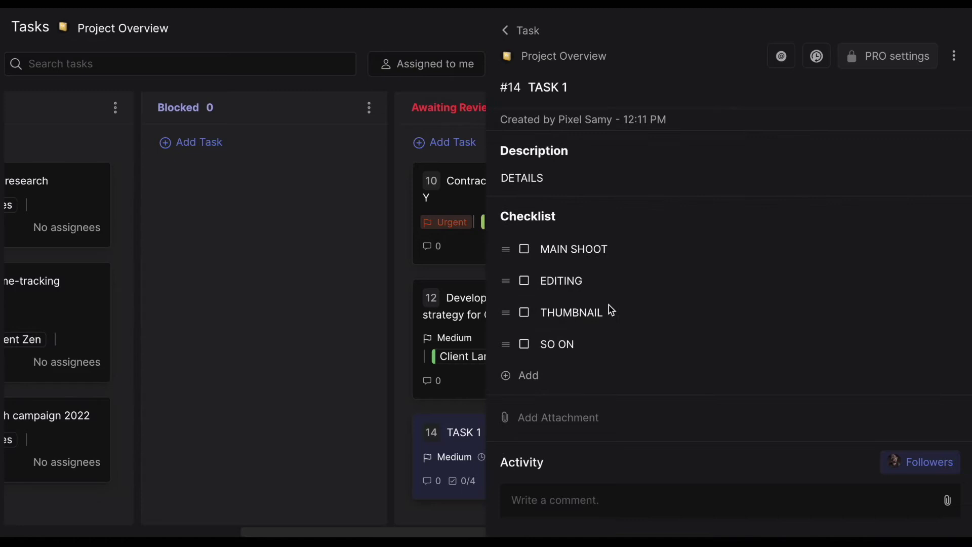
left_click(67, 290)
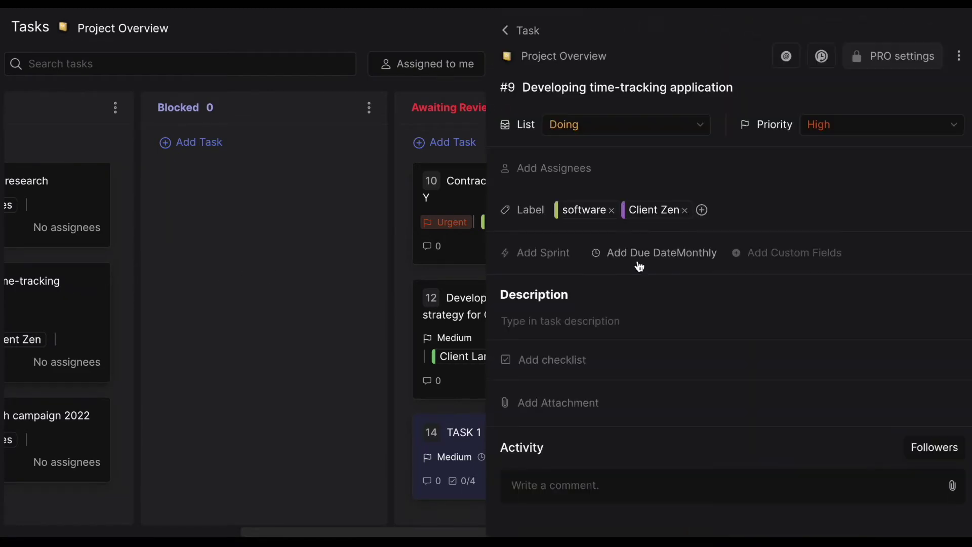
left_click(53, 185)
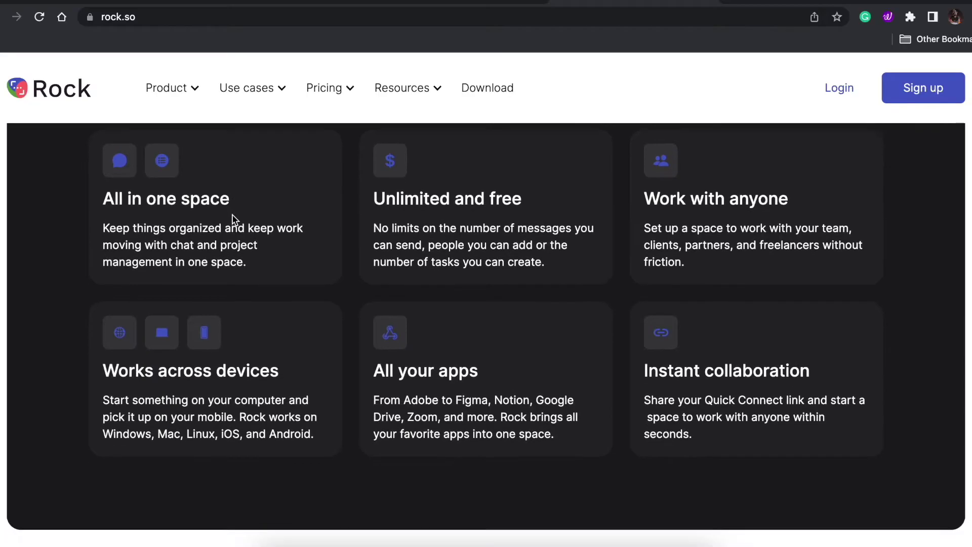
Step: Return to the Rock website and read the home page sections on collaboration, multi-modal communication, mentions and organizing messages
scroll(233, 219, "down", 10)
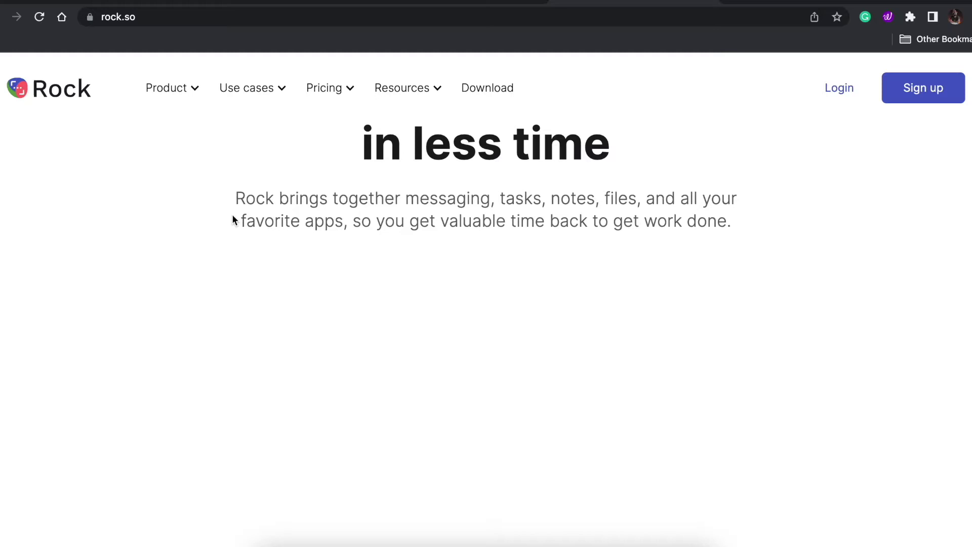
scroll(233, 218, "down", 10)
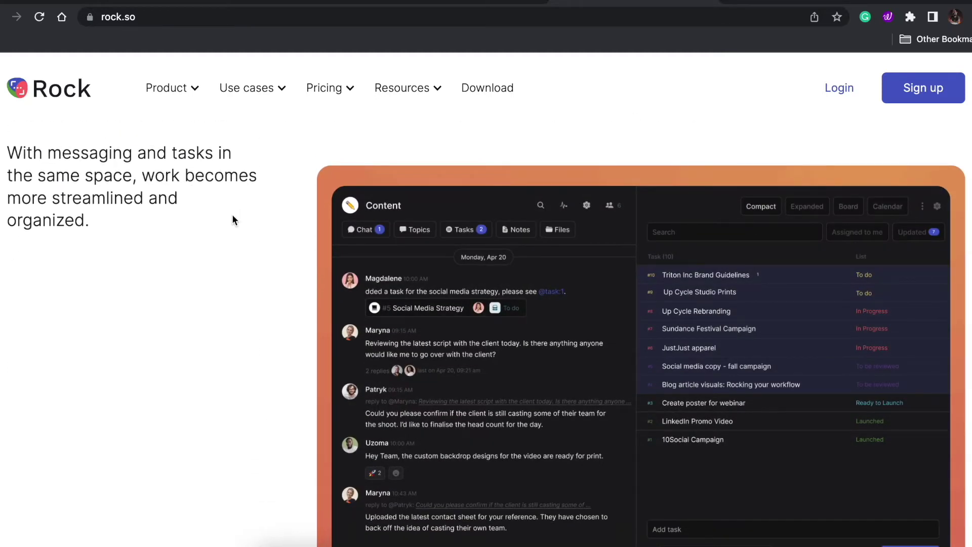
scroll(233, 219, "down", 10)
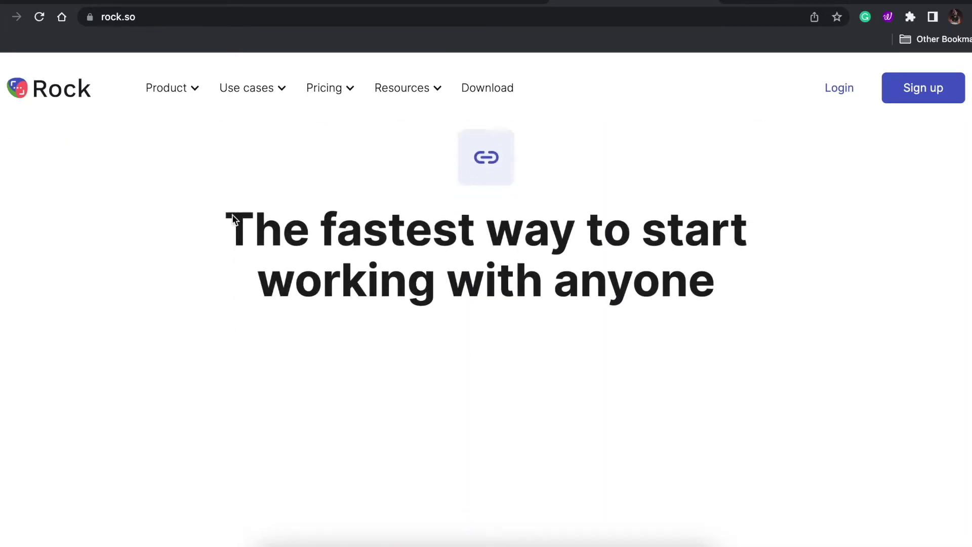
scroll(232, 215, "down", 10)
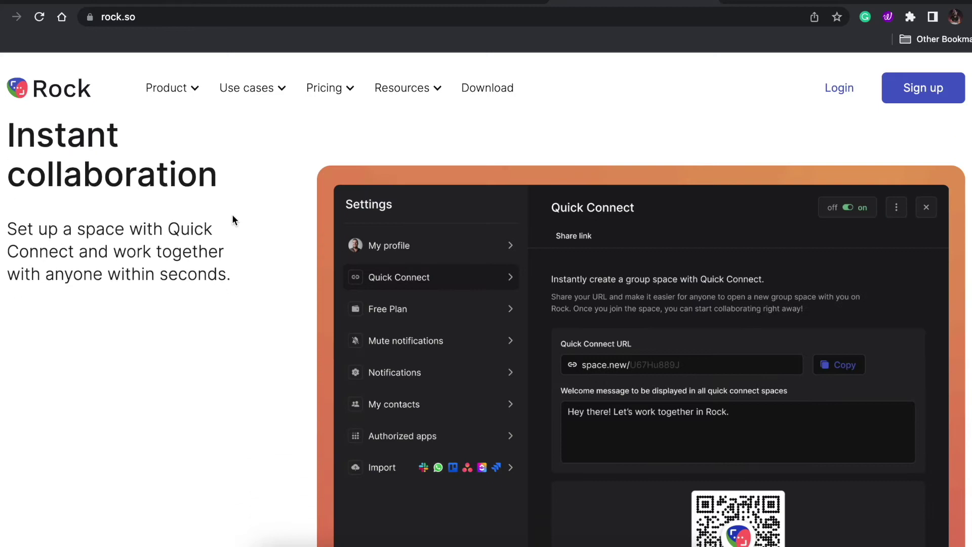
scroll(233, 215, "down", 10)
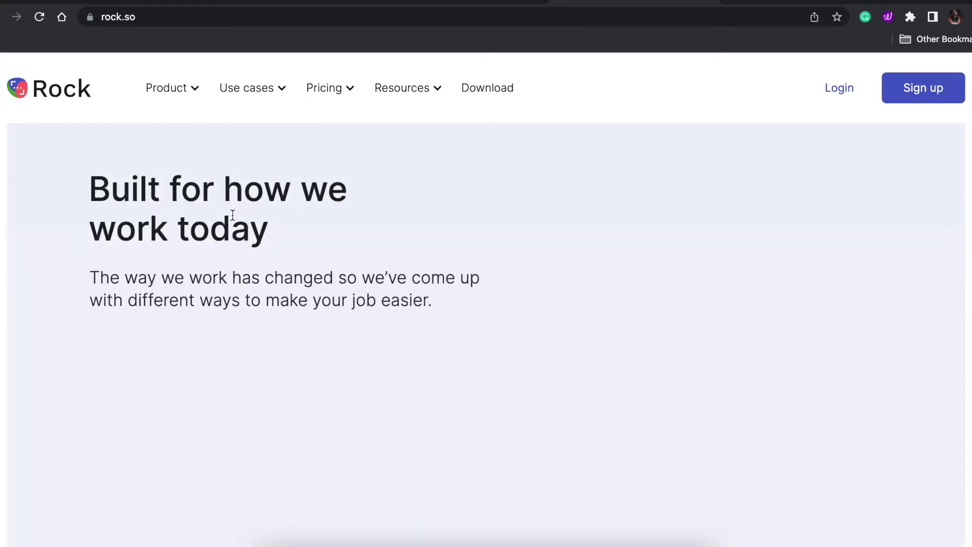
scroll(232, 220, "down", 10)
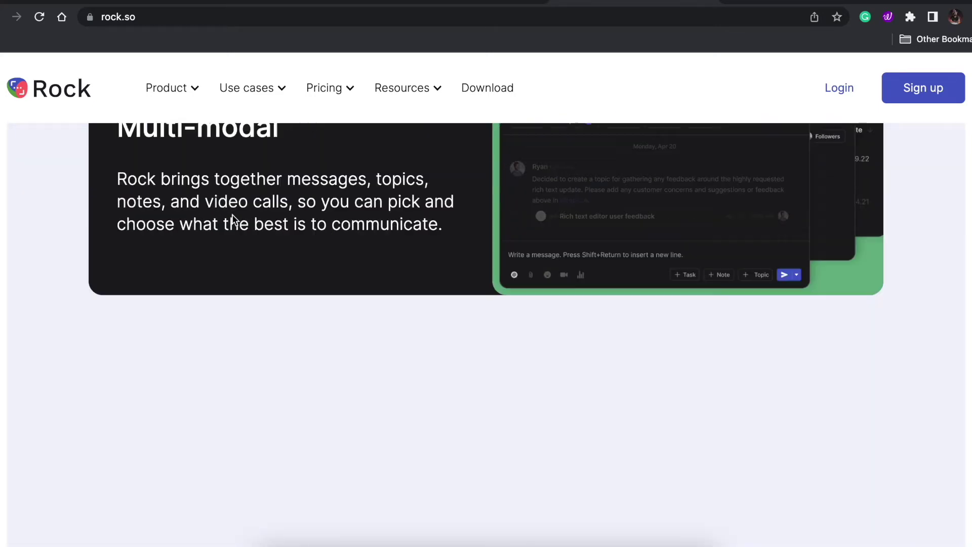
scroll(233, 216, "down", 10)
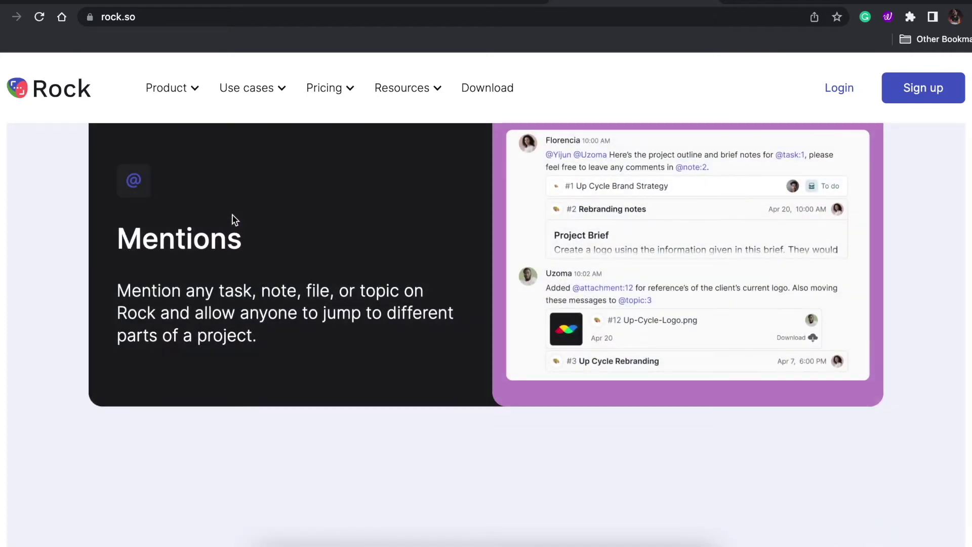
scroll(233, 219, "down", 10)
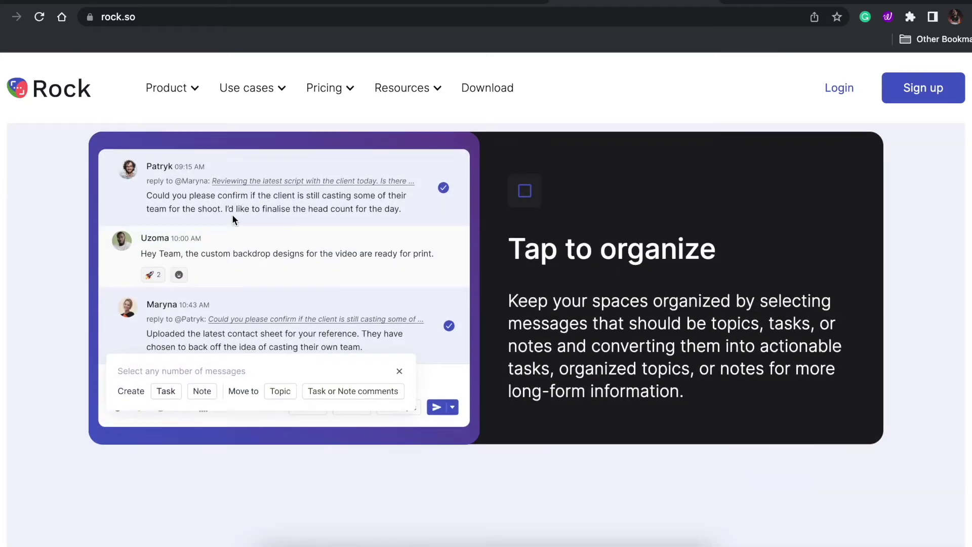
Step: Go to the Rock pricing page and examine the feature comparison of the Teams, Professional and Starter plans
scroll(231, 214, "up", 2)
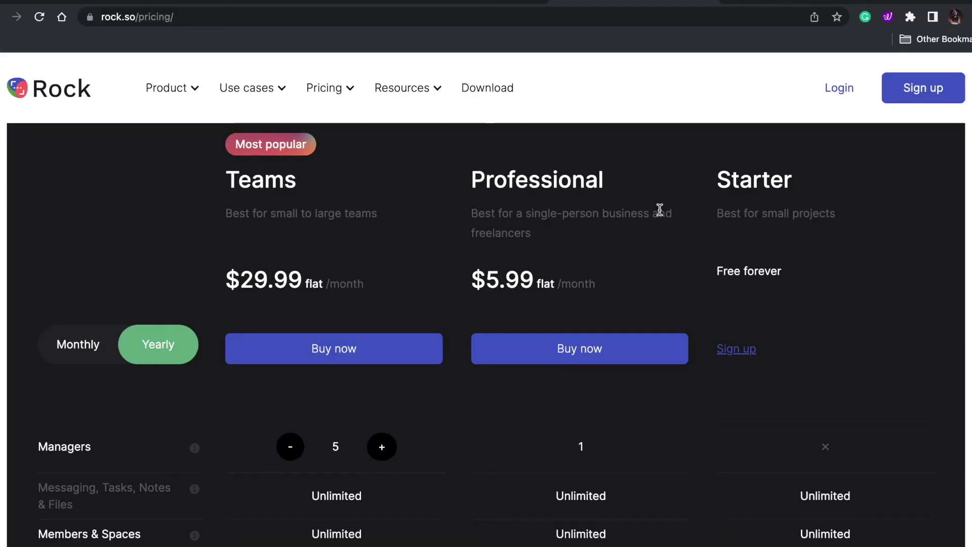
scroll(659, 210, "down", 15)
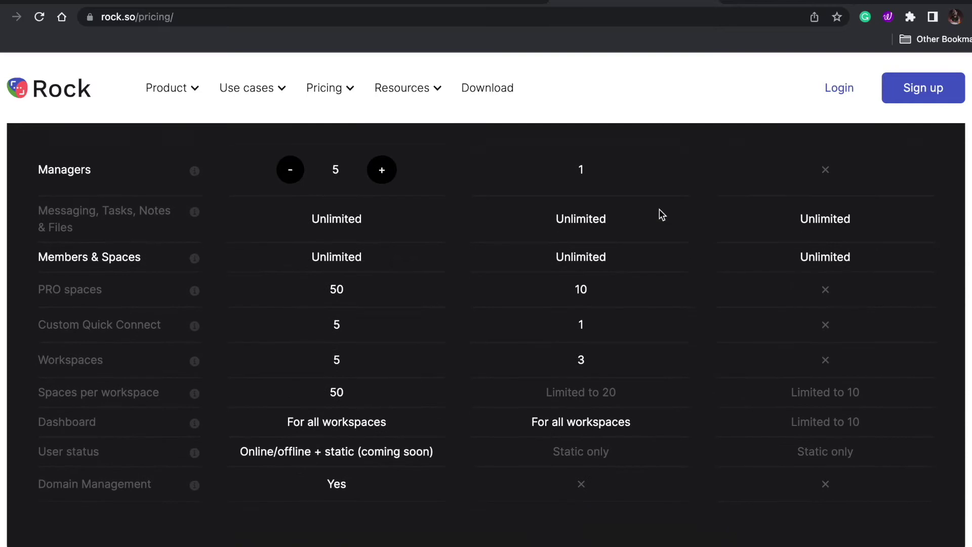
Step: Read the rest of the plan comparison on the Rock pricing page, and look through the space list in the Rock desktop app
scroll(659, 209, "down", 6)
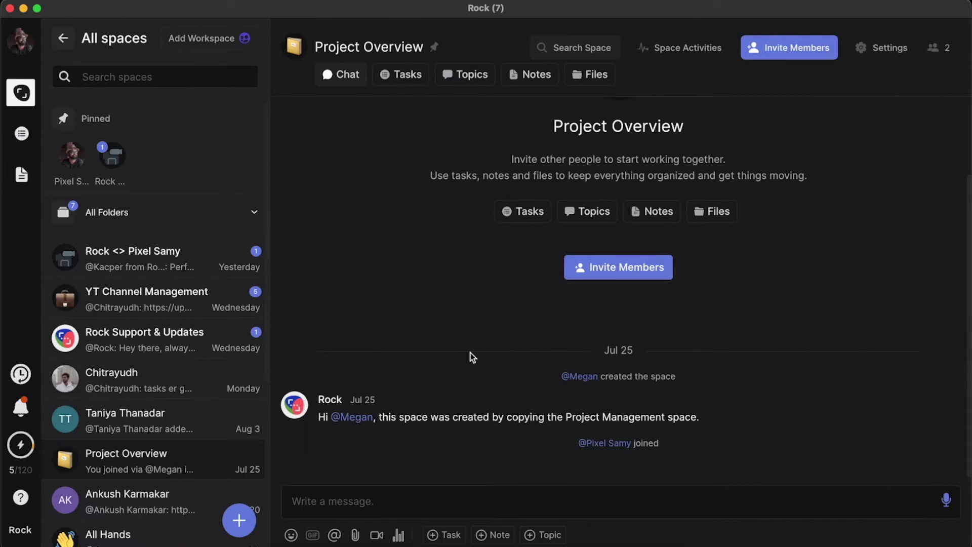
mouse_move(235, 298)
scroll(235, 298, "down", 1)
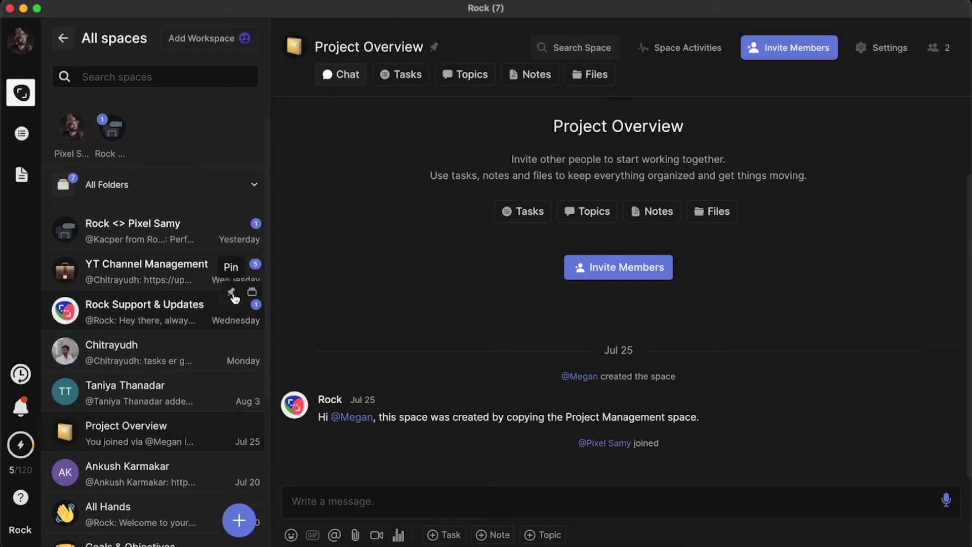
scroll(234, 297, "down", 2)
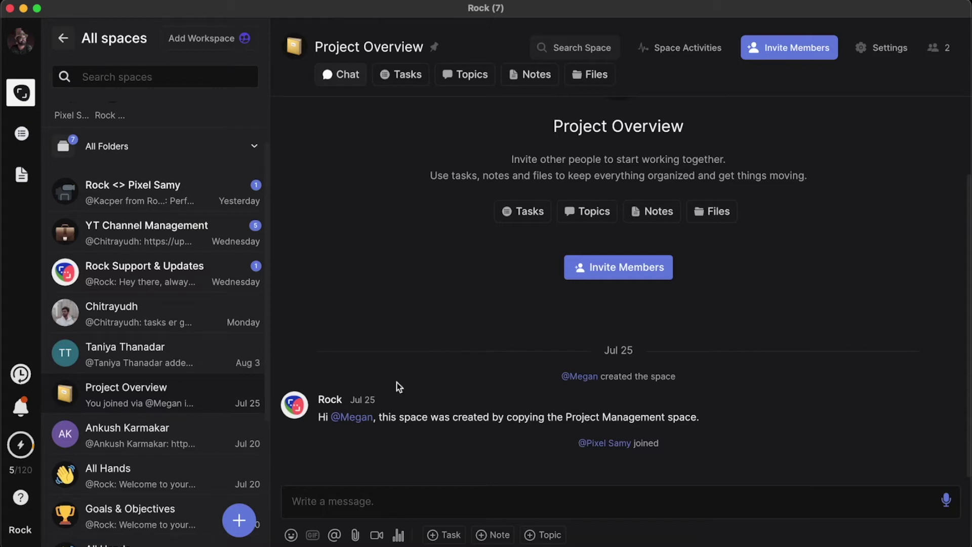
Step: Enter the draft message CHATTTT in the Project Overview chat, and view the space's task board and topics
type("CHATTTT")
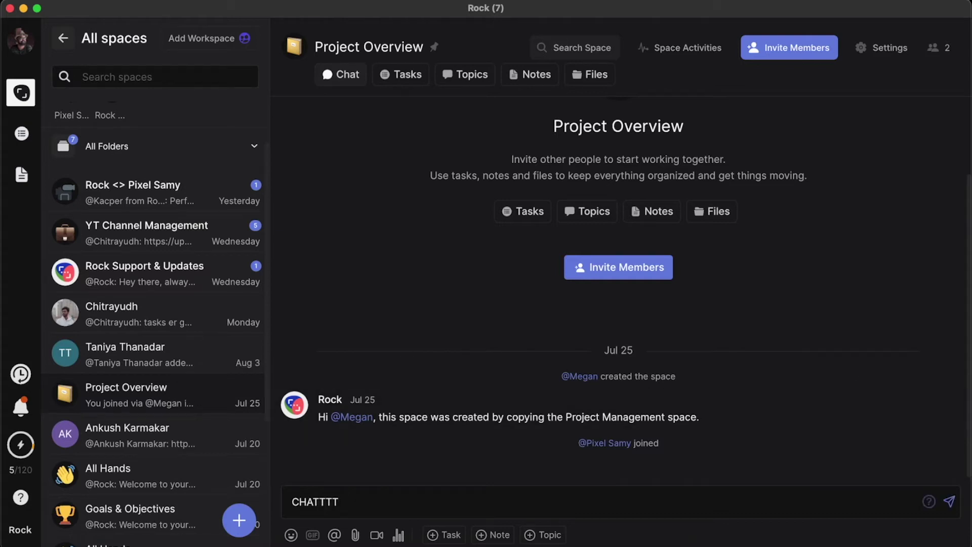
left_click(401, 75)
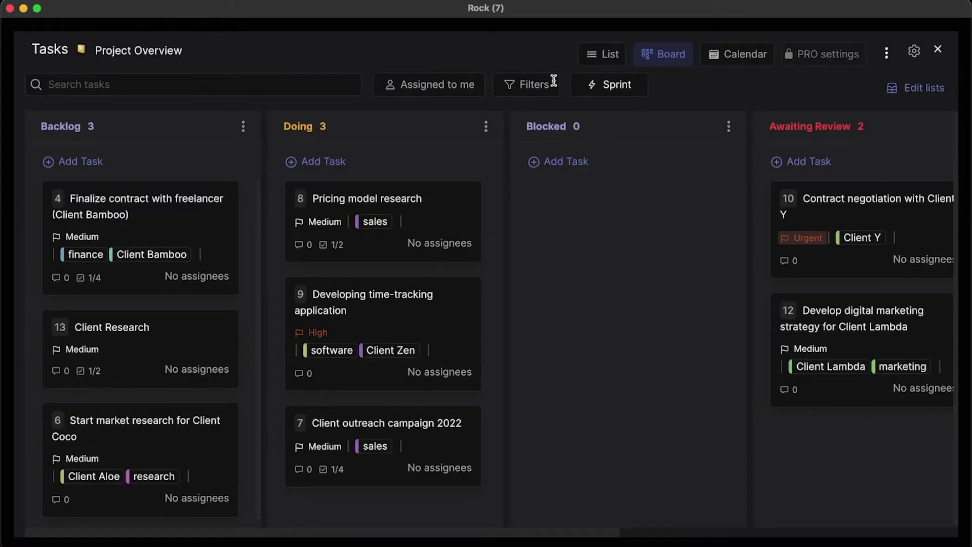
key("Escape")
left_click(466, 76)
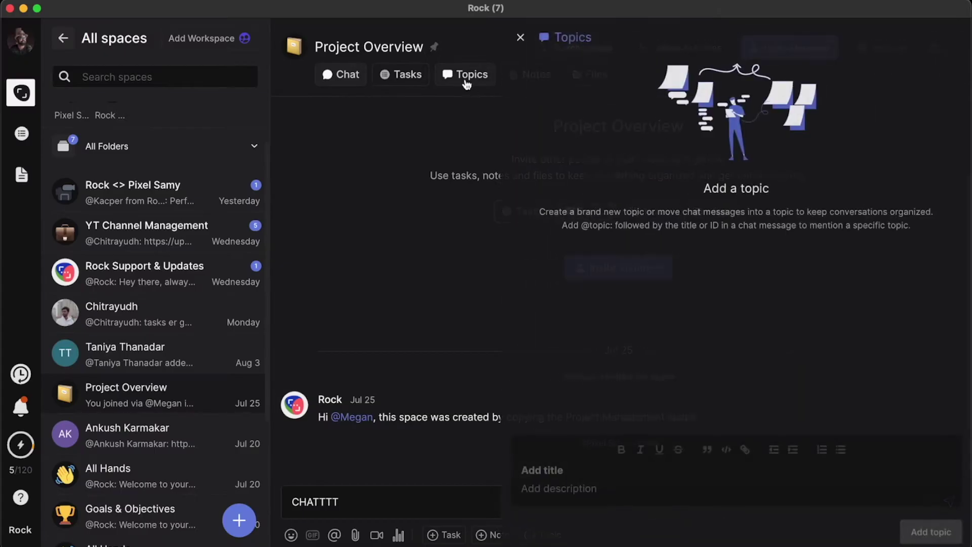
Step: Open the task board and examine the Video for Client X task's assignees, label, dates, description, checklist and attachment option
left_click(405, 80)
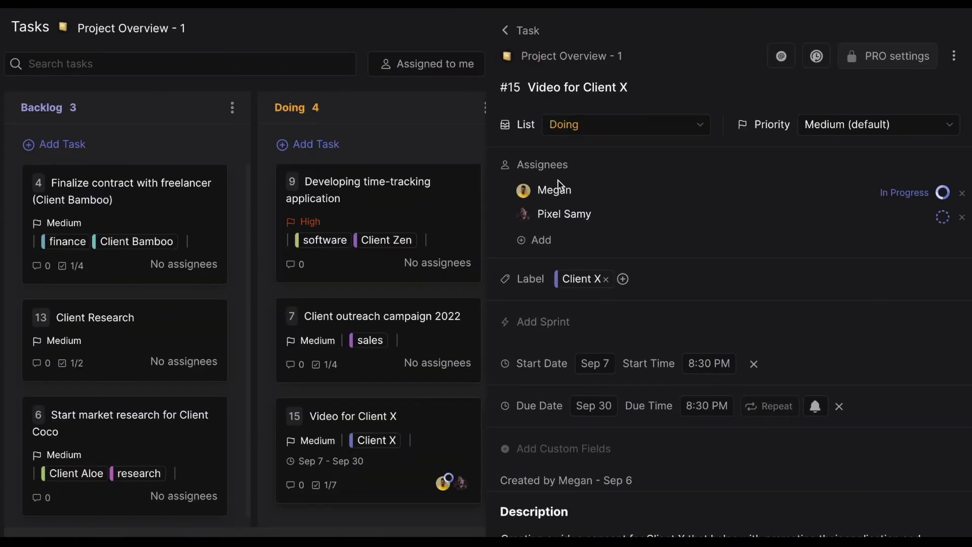
scroll(549, 187, "down", 1)
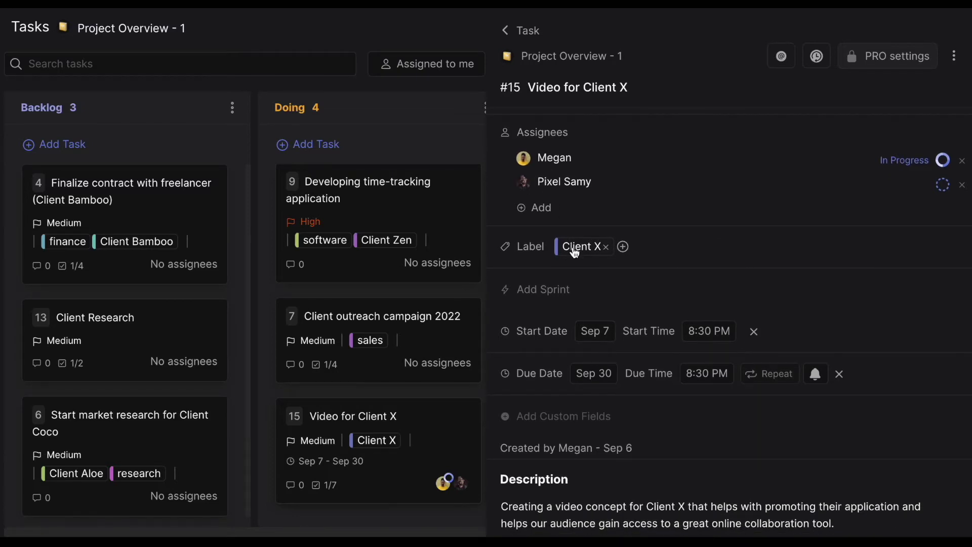
scroll(574, 252, "up", 1)
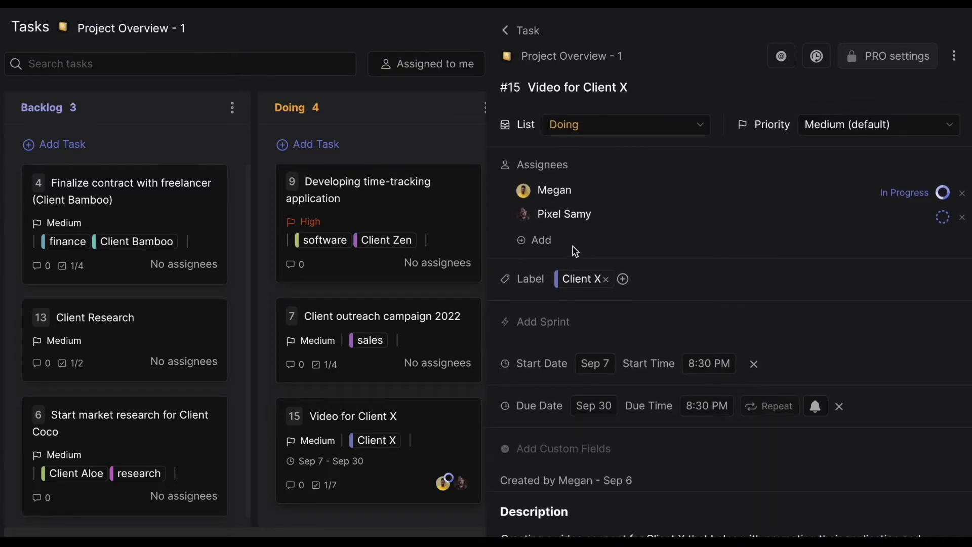
scroll(575, 251, "down", 4)
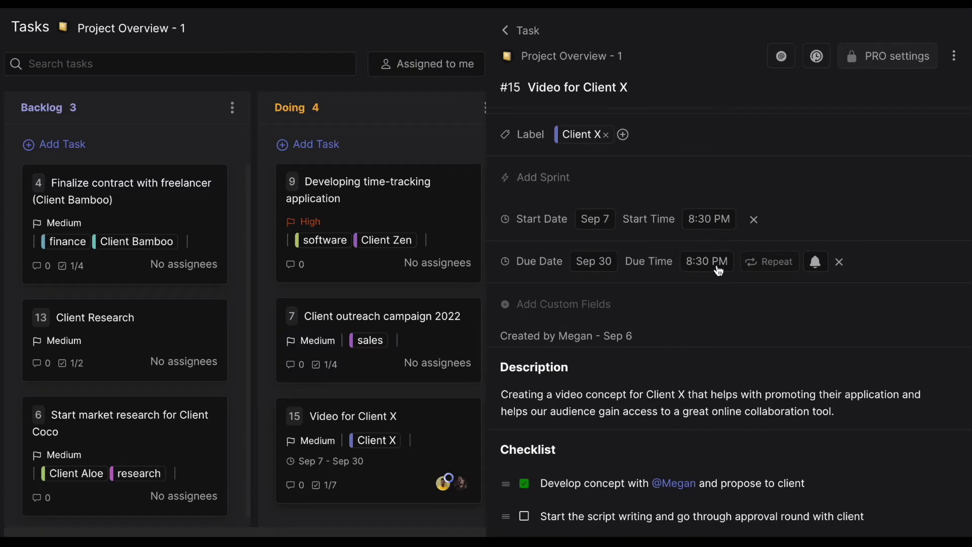
scroll(718, 271, "down", 4)
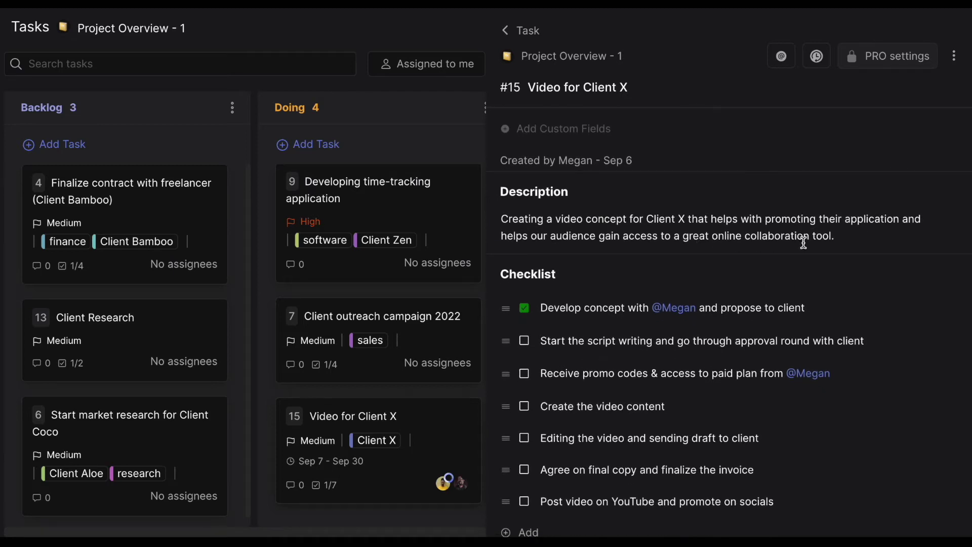
scroll(717, 242, "down", 2)
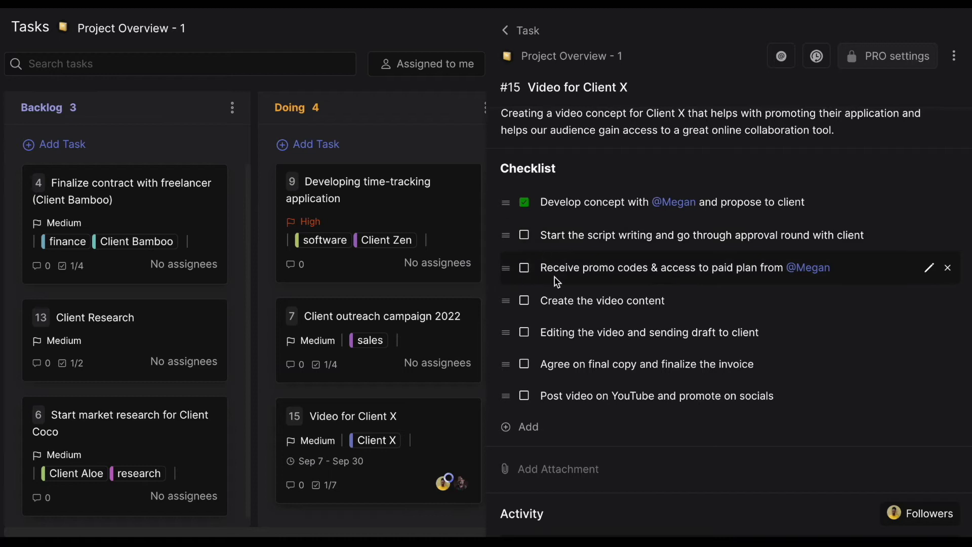
scroll(583, 330, "down", 3)
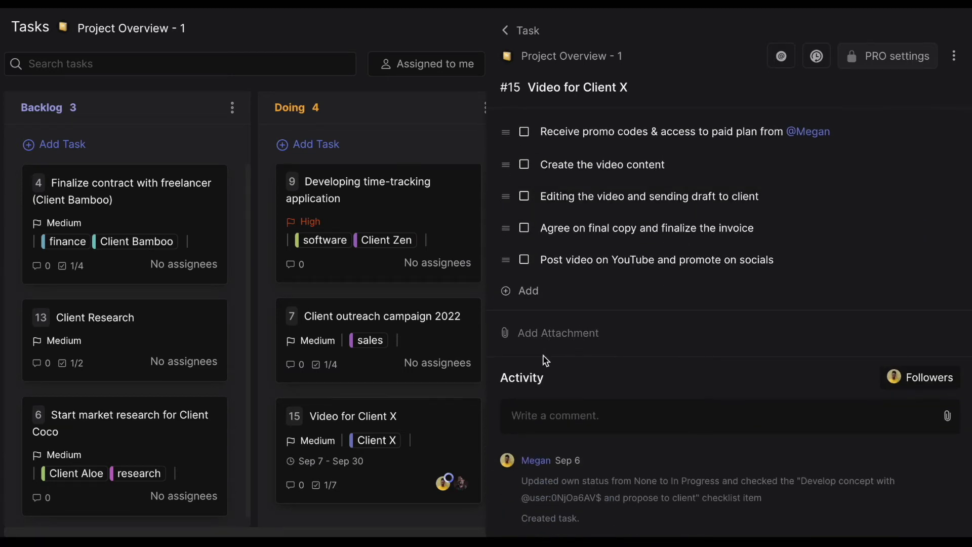
left_click(548, 334)
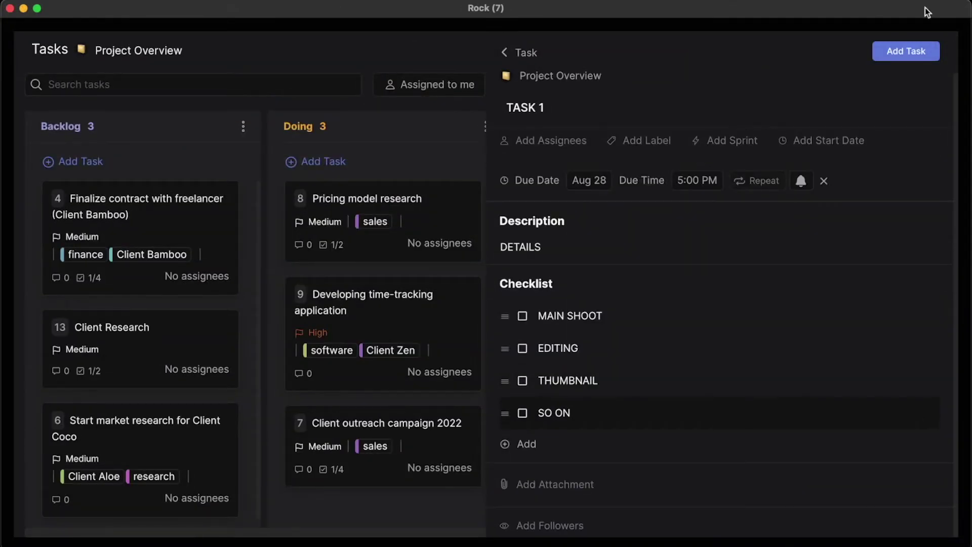
Step: Add the drafted TASK 1 to the Project Overview task board and close its details
left_click(520, 525)
left_click(640, 460)
key("Escape")
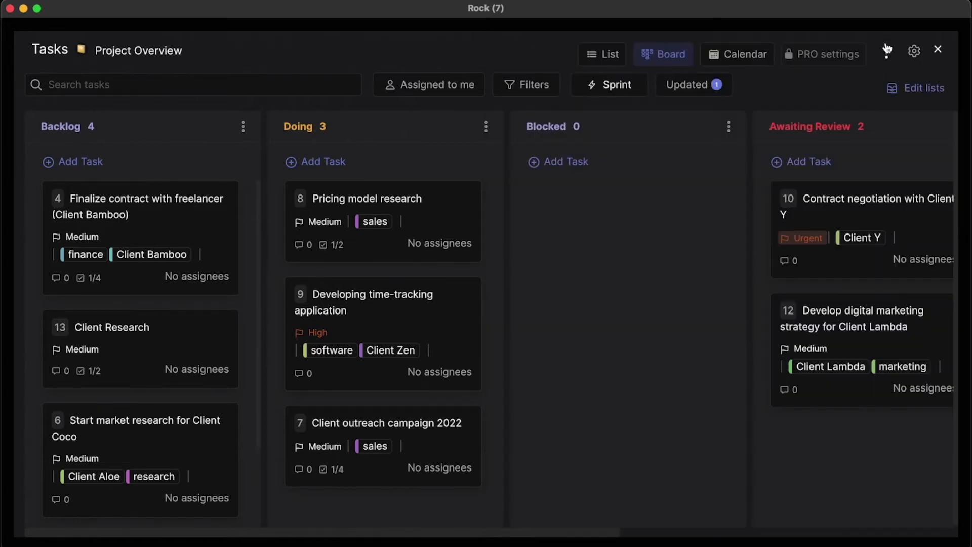
Step: View the Project Overview tasks in the calendar layout, and return to the space's chat
left_click(749, 54)
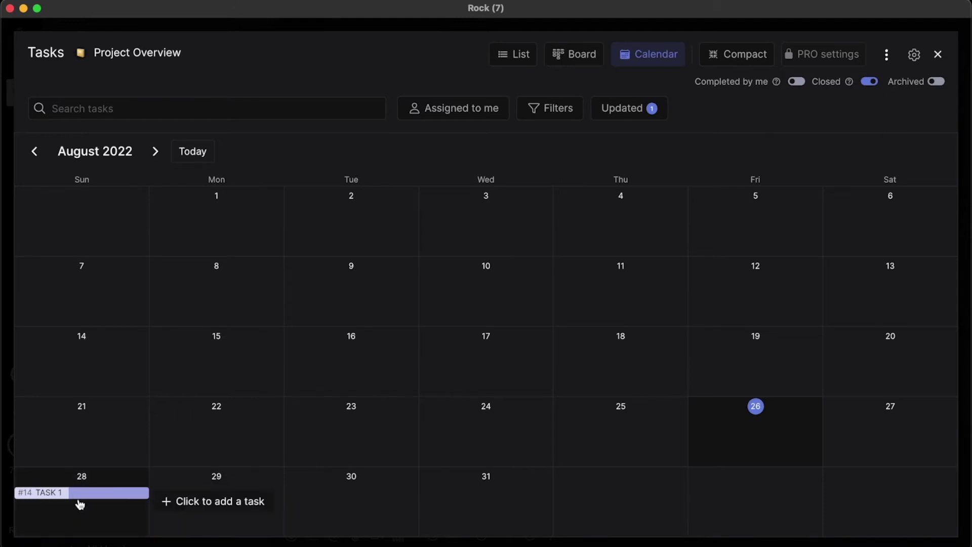
left_click(937, 54)
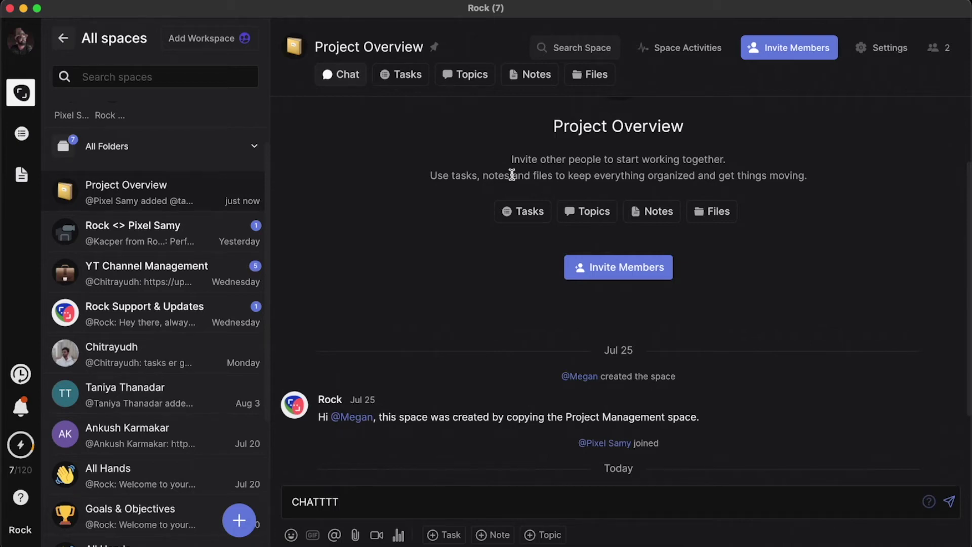
left_click(400, 75)
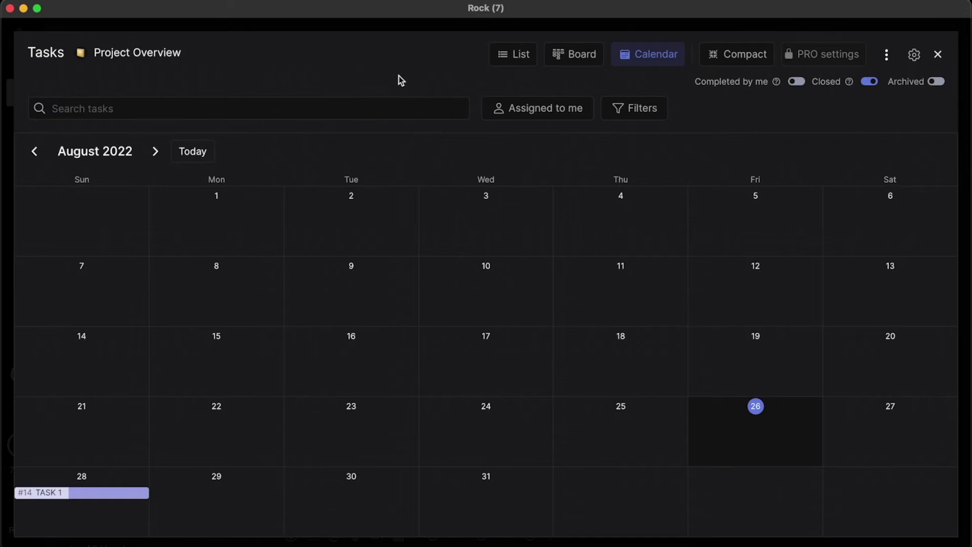
key("Escape")
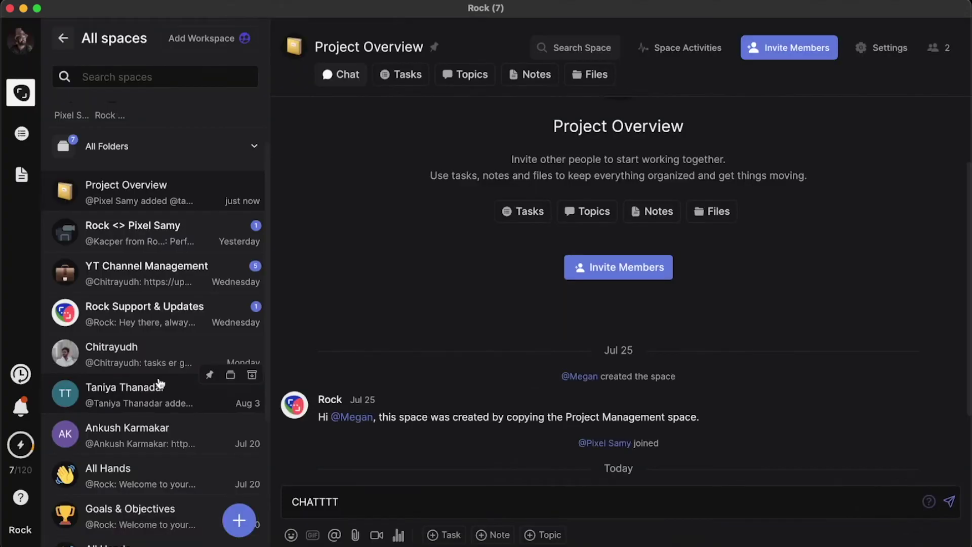
Step: Look through the whole list of spaces, and view the folders available for grouping them
scroll(158, 382, "down", 5)
scroll(158, 379, "up", 6)
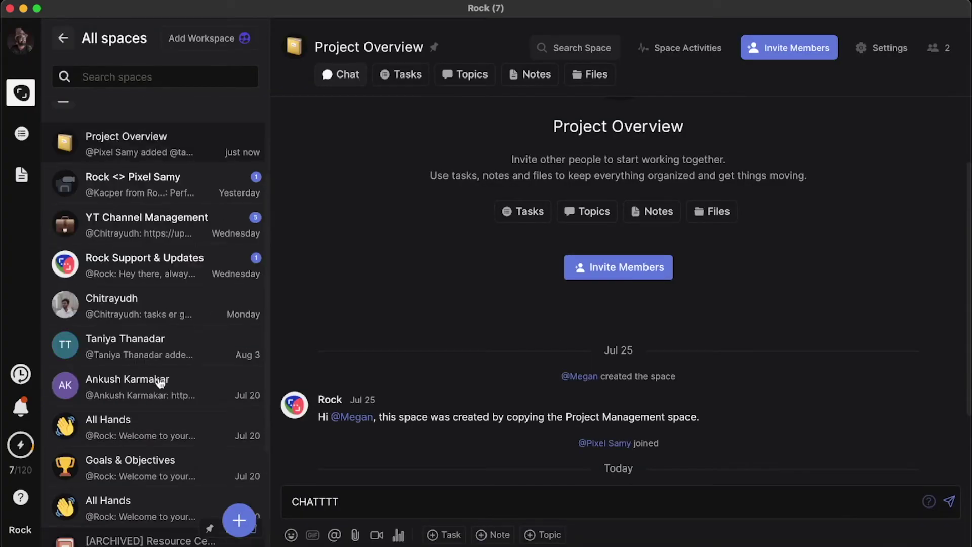
scroll(197, 456, "down", 5)
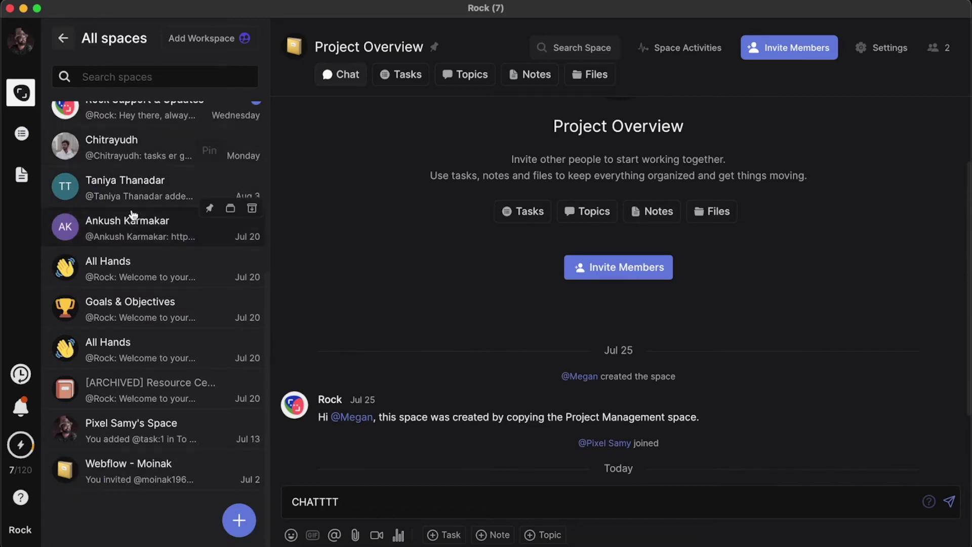
scroll(213, 154, "up", 4)
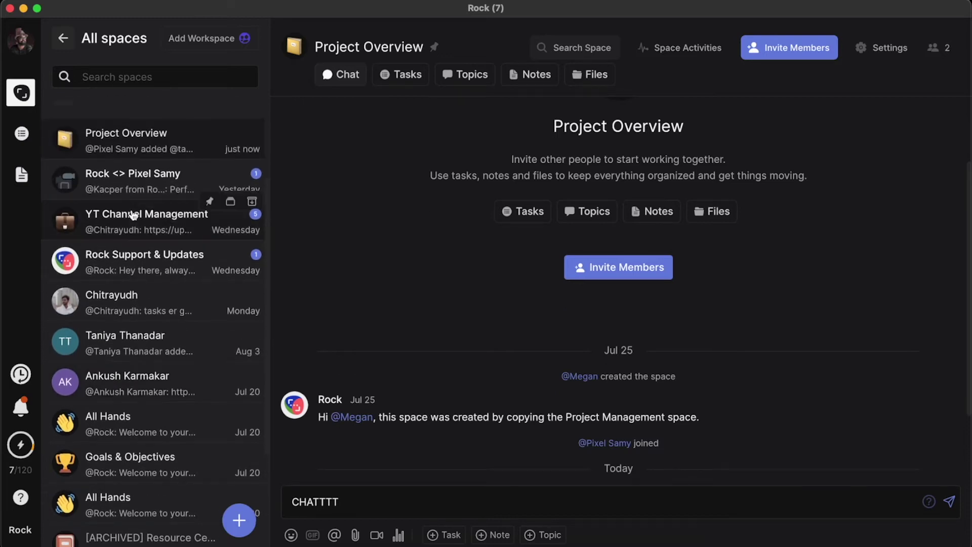
scroll(132, 214, "up", 3)
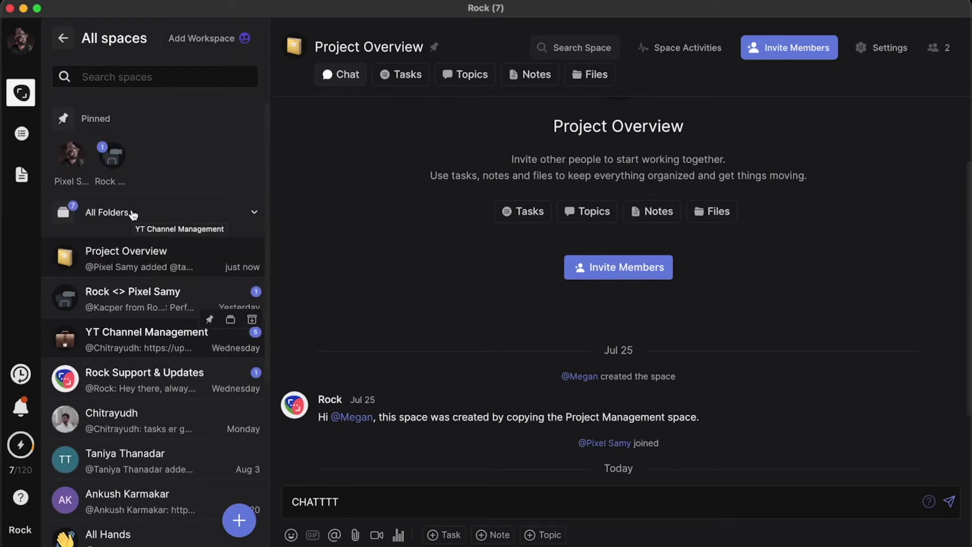
left_click(131, 213)
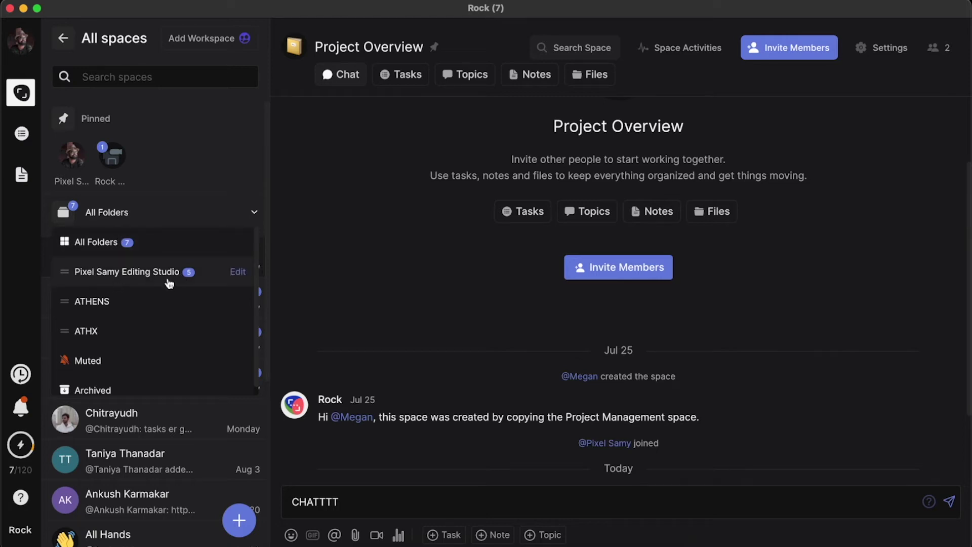
left_click(220, 186)
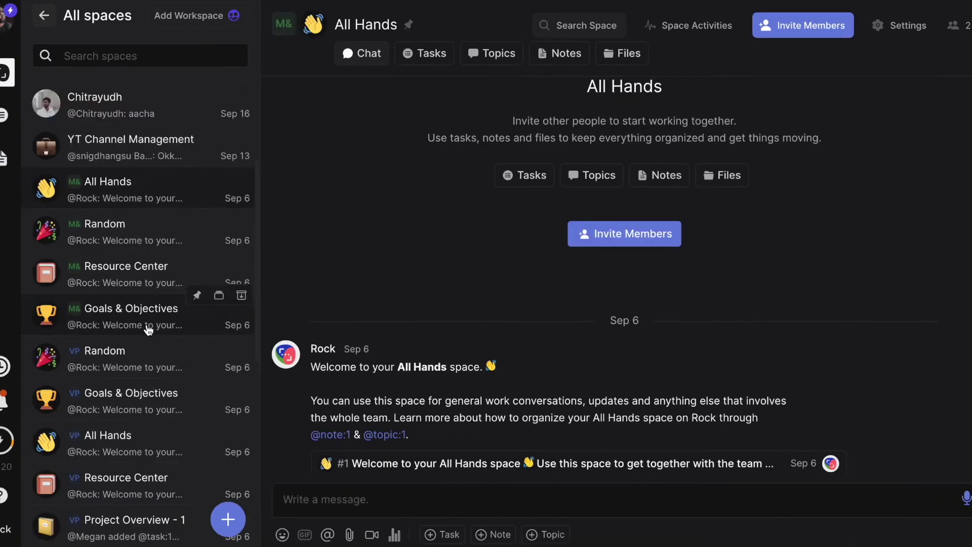
Step: Scan the full list of spaces belonging to the different workspaces
scroll(163, 339, "down", 10)
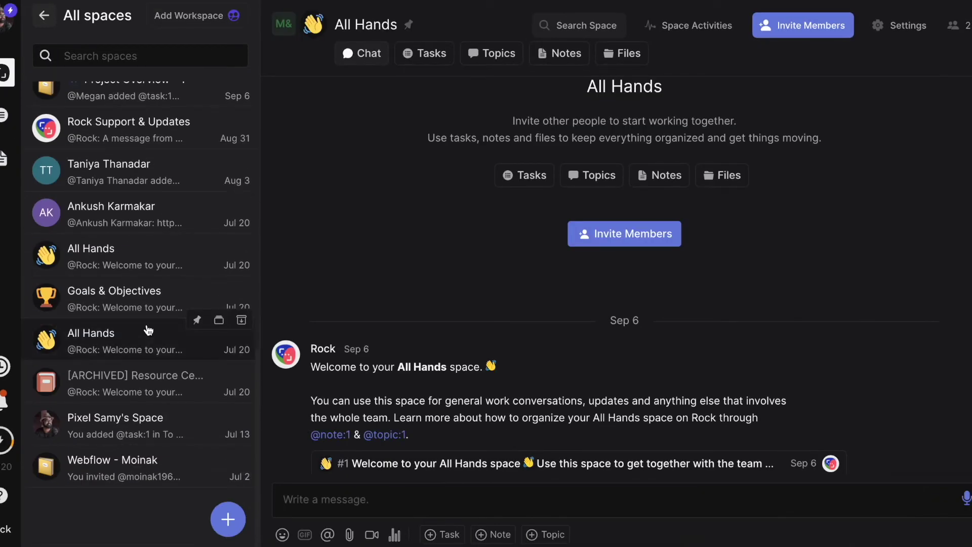
scroll(163, 339, "up", 3)
scroll(148, 331, "up", 6)
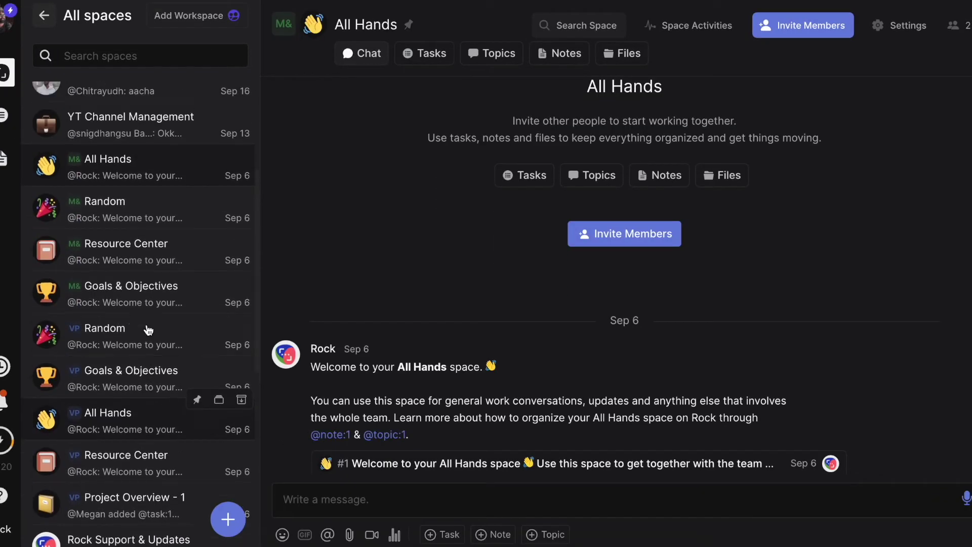
Step: Open the Marketing & Branding workspace and view its Random, Resource Center and Goals & Objectives spaces
left_click(44, 15)
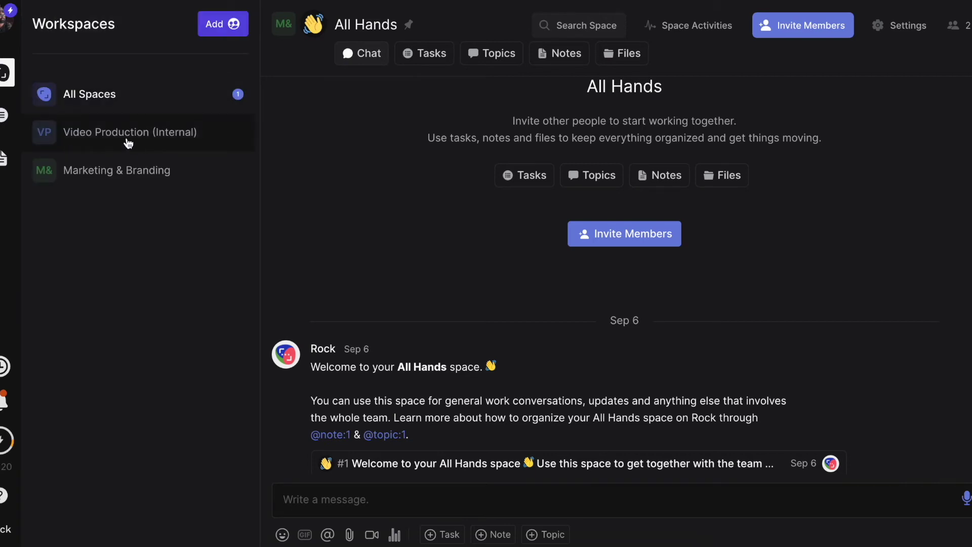
left_click(99, 179)
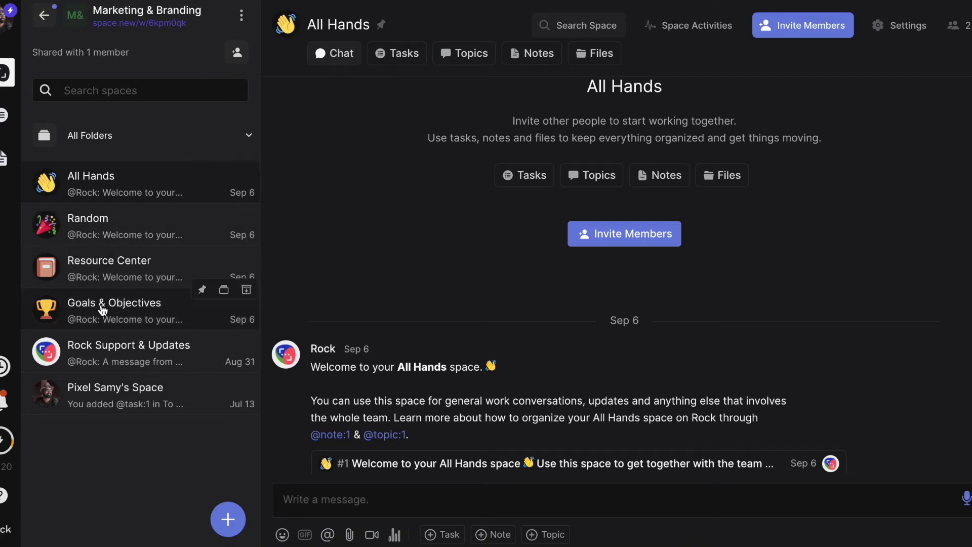
left_click(101, 223)
left_click(105, 276)
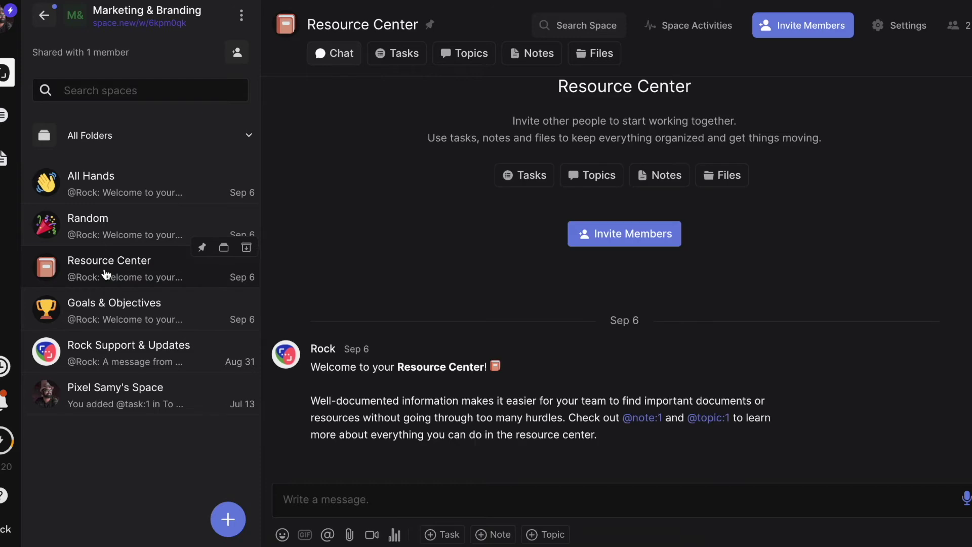
left_click(105, 316)
Step: Look through the list of all spaces once more, and return to the workspace overview
scroll(148, 330, "down", 8)
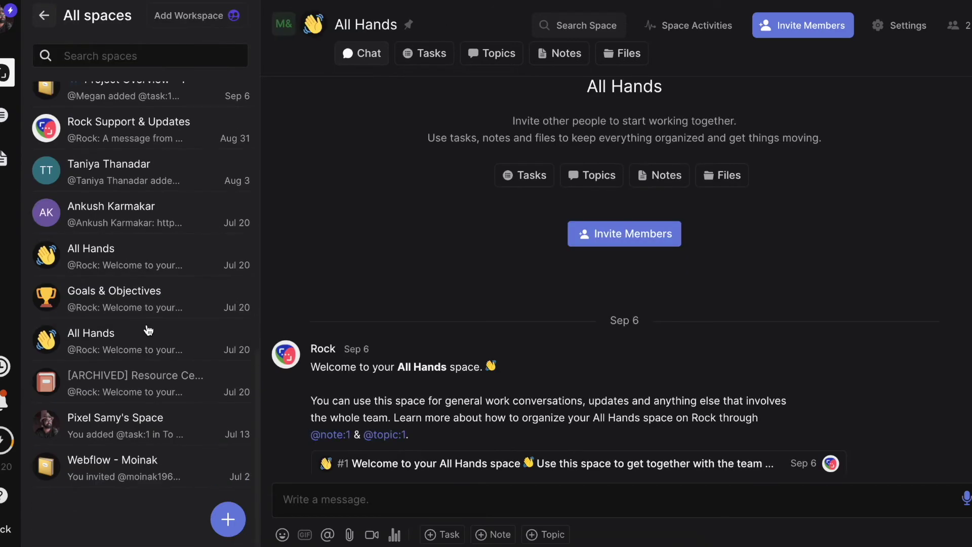
scroll(149, 330, "up", 6)
scroll(148, 330, "up", 3)
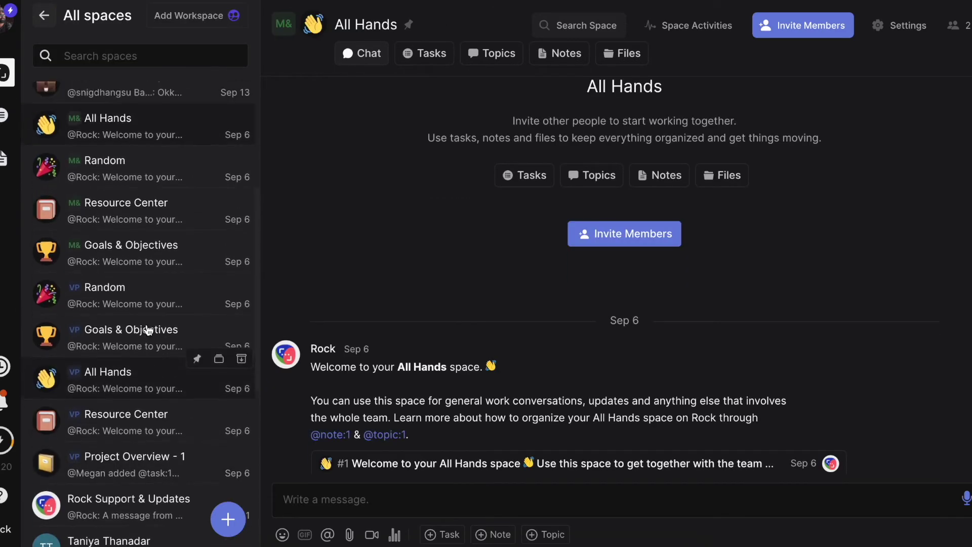
left_click(47, 19)
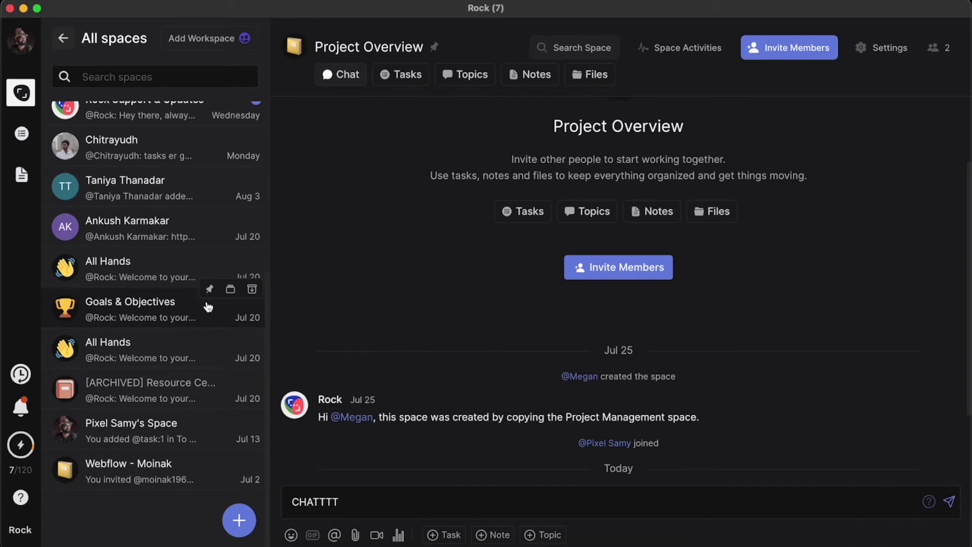
Step: Open the option for adding a workspace, and go to the Video Production (Internal) workspace
scroll(208, 307, "up", 5)
left_click(230, 43)
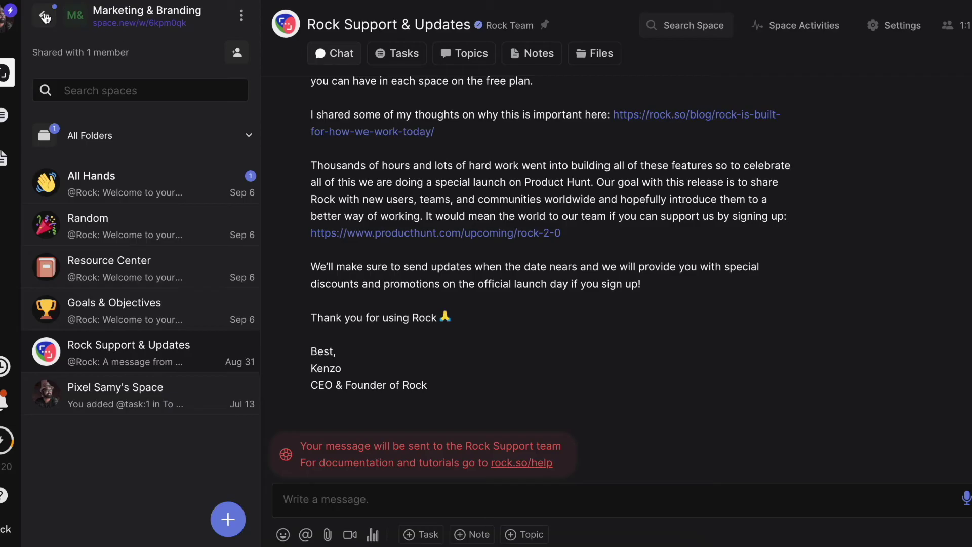
left_click(45, 17)
left_click(94, 133)
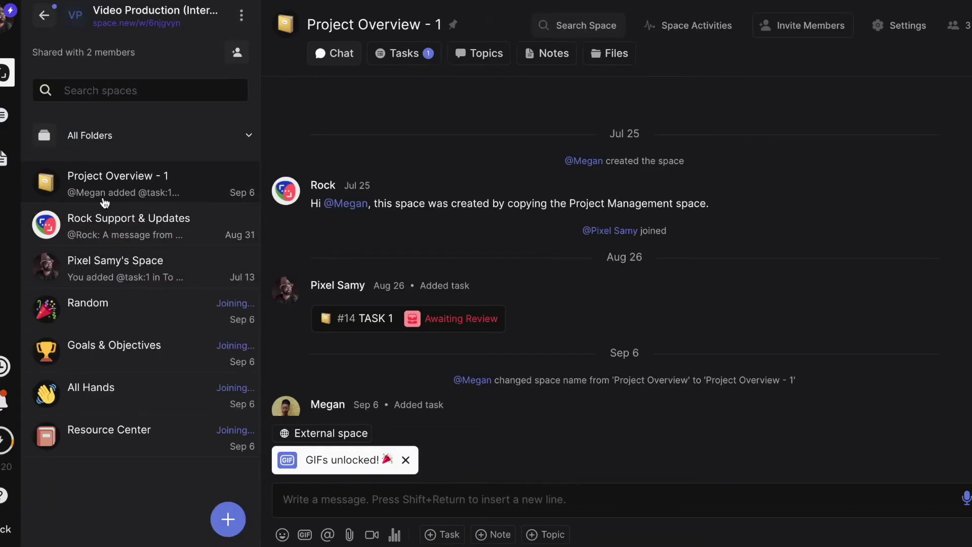
Step: Leave the Video Production (Internal) workspace and open the Project Overview space's tasks in Board view
left_click(46, 16)
left_click(93, 171)
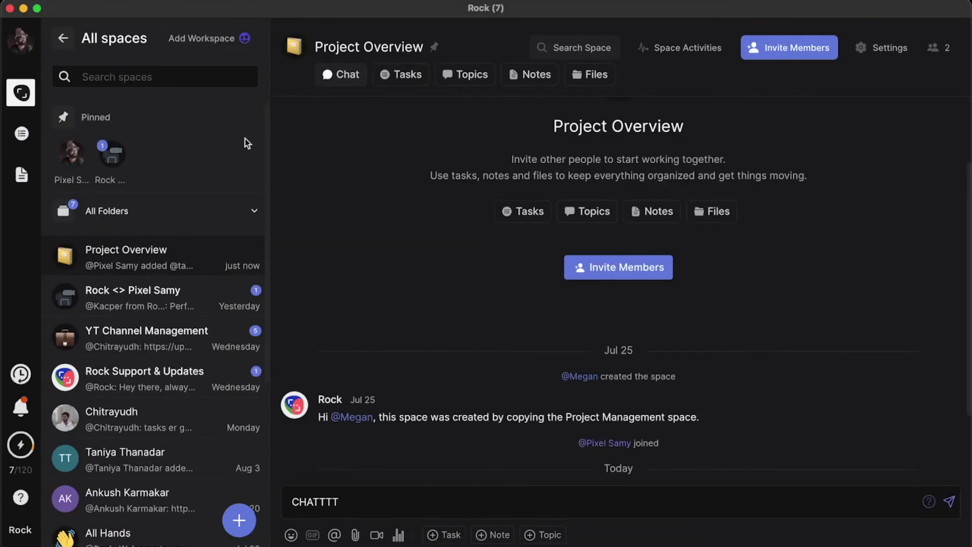
left_click(397, 75)
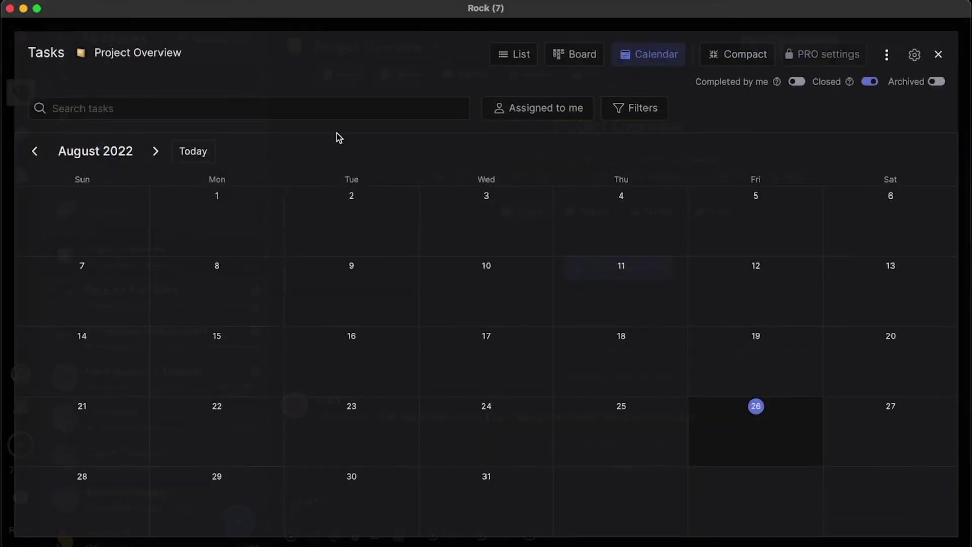
left_click(561, 57)
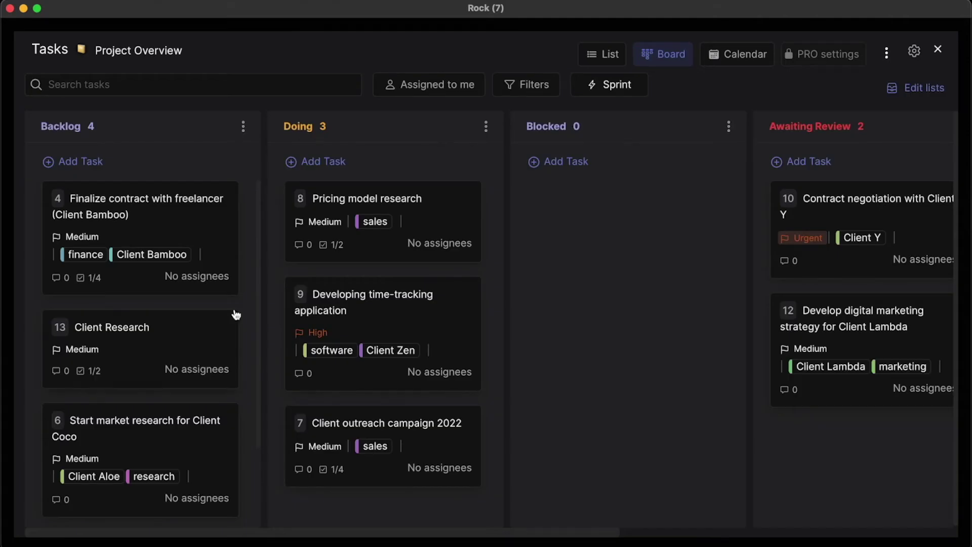
Step: Move the TASK 1 card from Backlog to Blocked, and from there to the end of Awaiting Review
scroll(235, 314, "down", 2)
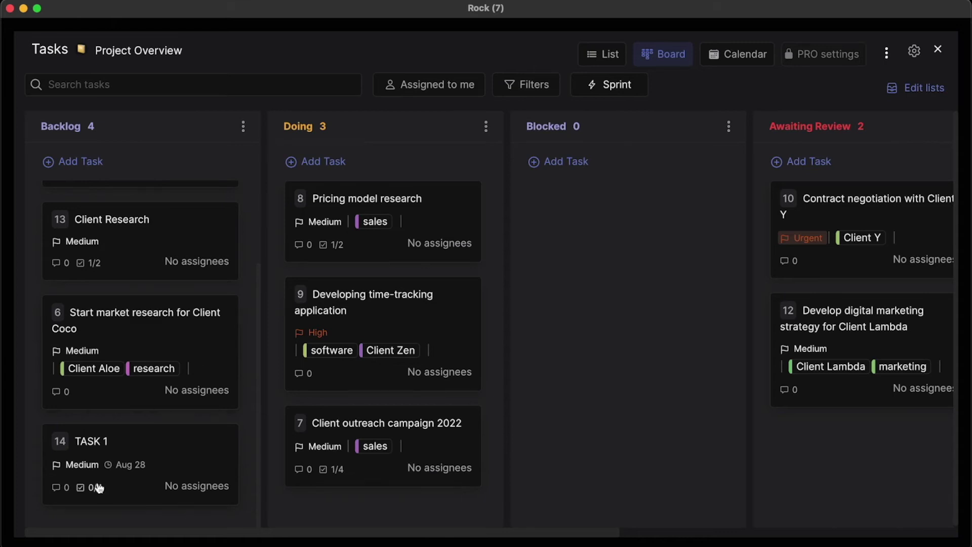
left_click_drag(97, 486, 607, 213)
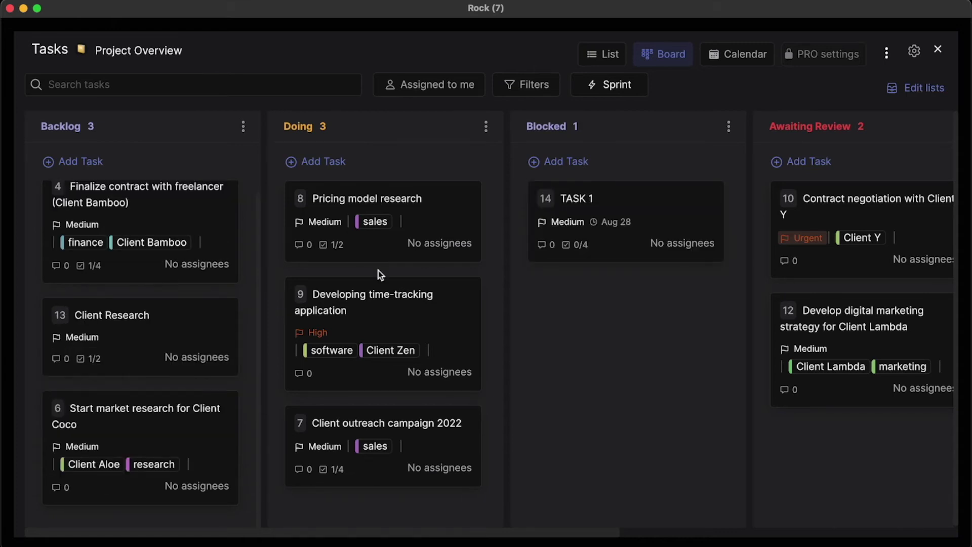
scroll(645, 211, "right", 5)
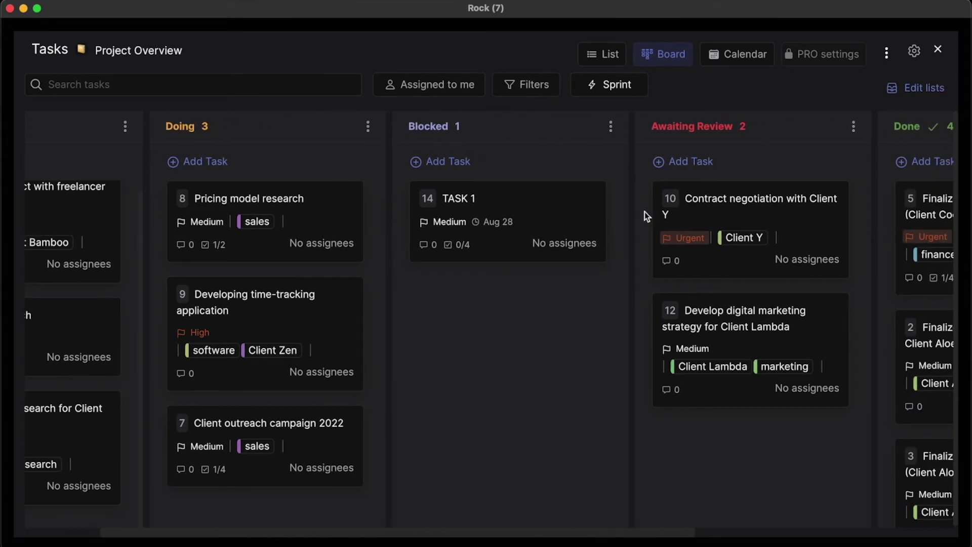
left_click_drag(514, 202, 767, 440)
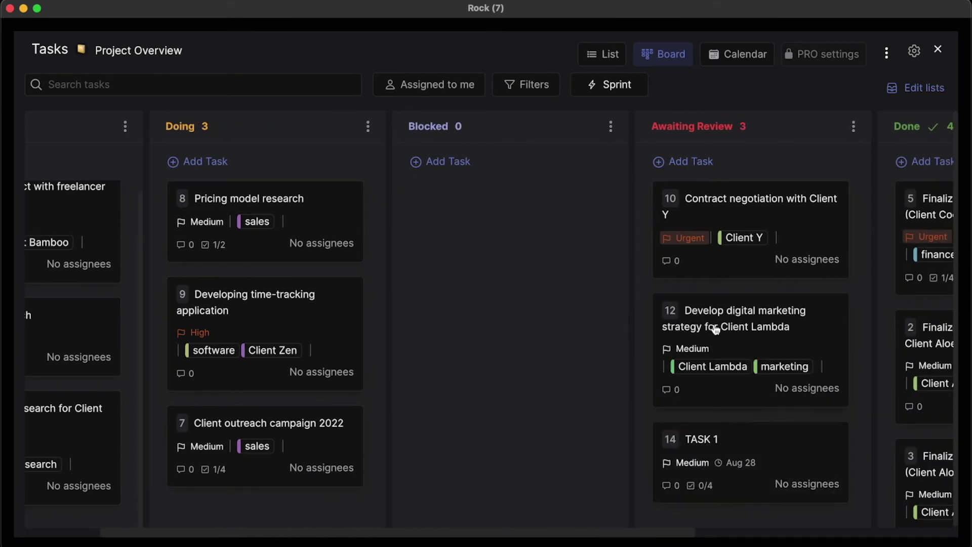
scroll(716, 329, "right", 2)
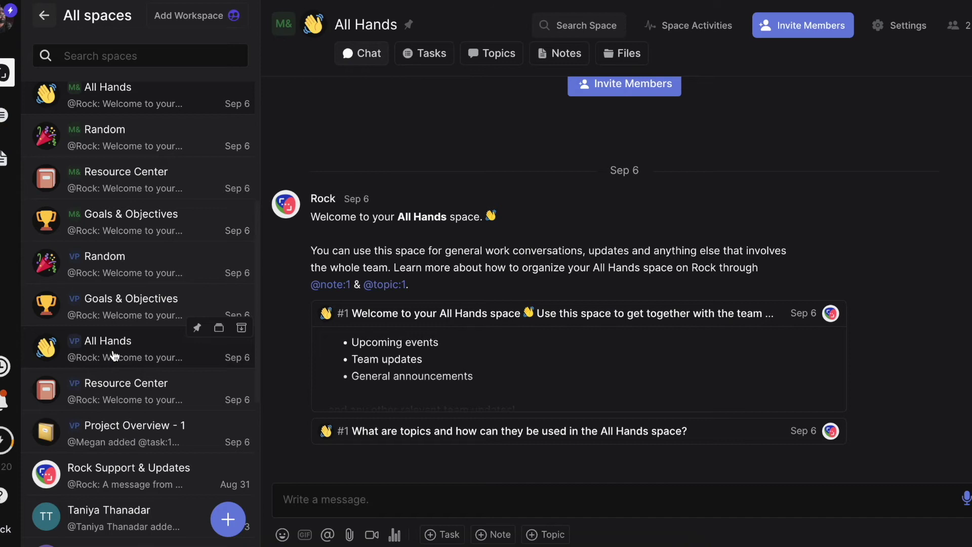
Step: Look through the full list of all spaces, including those of the different workspaces
scroll(115, 356, "down", 6)
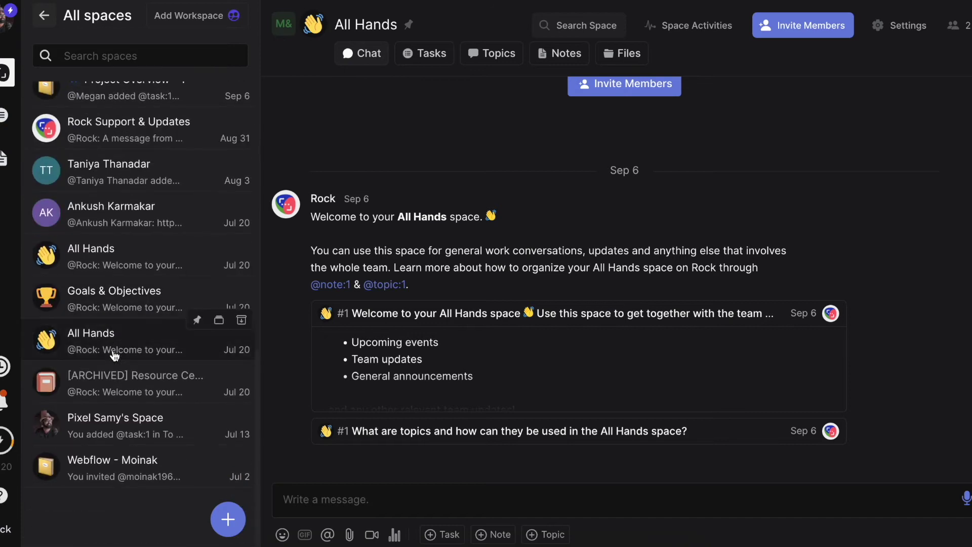
scroll(115, 356, "up", 10)
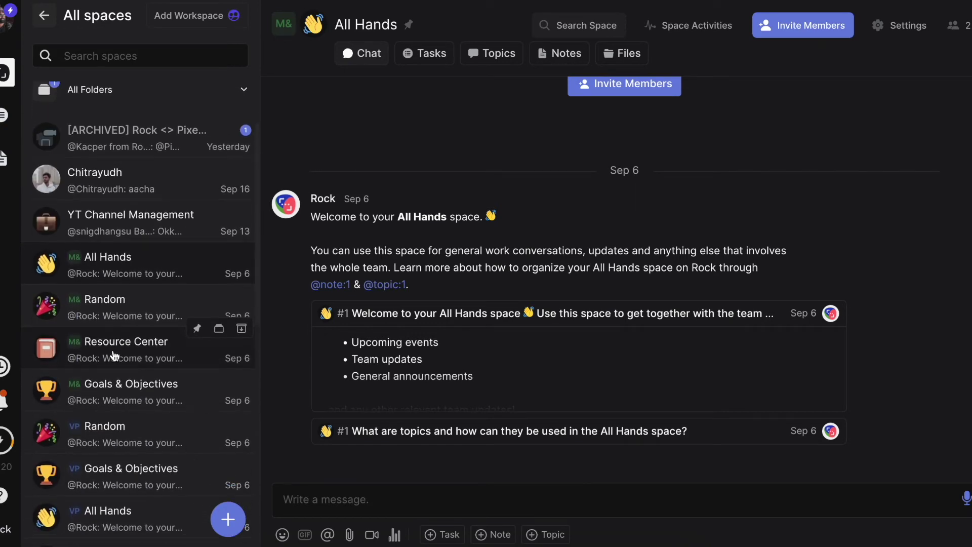
scroll(115, 356, "down", 2)
scroll(115, 356, "down", 10)
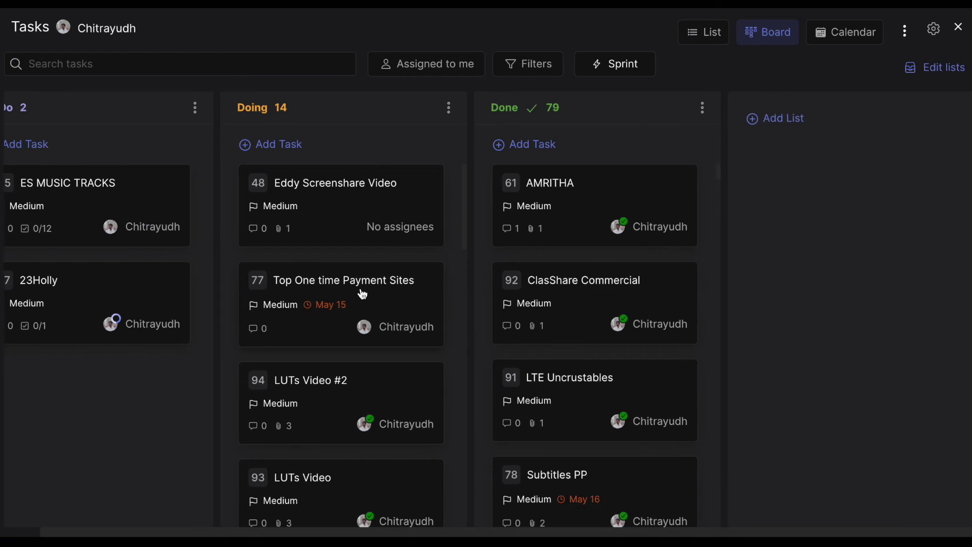
Step: Look through the Doing and Done lists on the task board shared with the contact
scroll(363, 294, "down", 10)
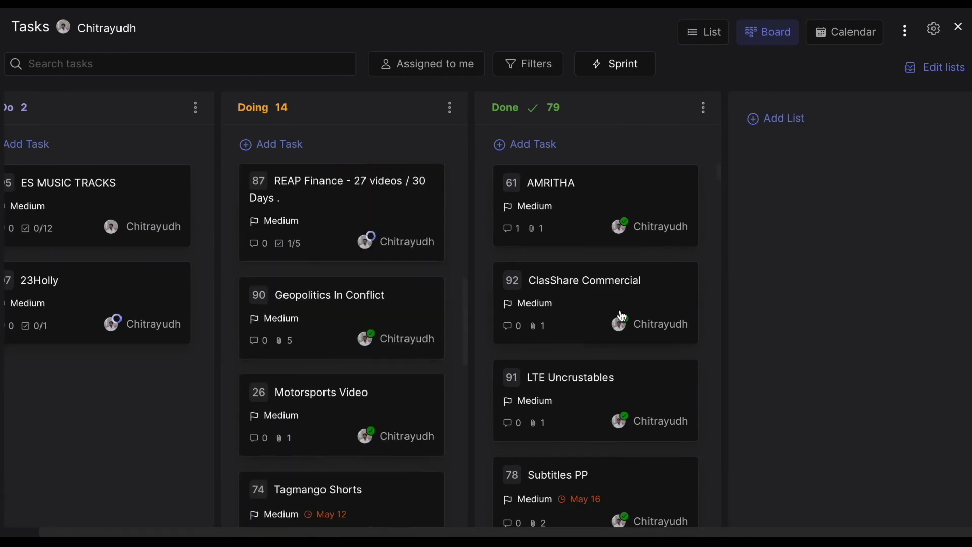
scroll(622, 317, "down", 5)
Step: Review the Quick Connect settings, including the QR code, share URL, template and welcome message options
scroll(622, 316, "down", 5)
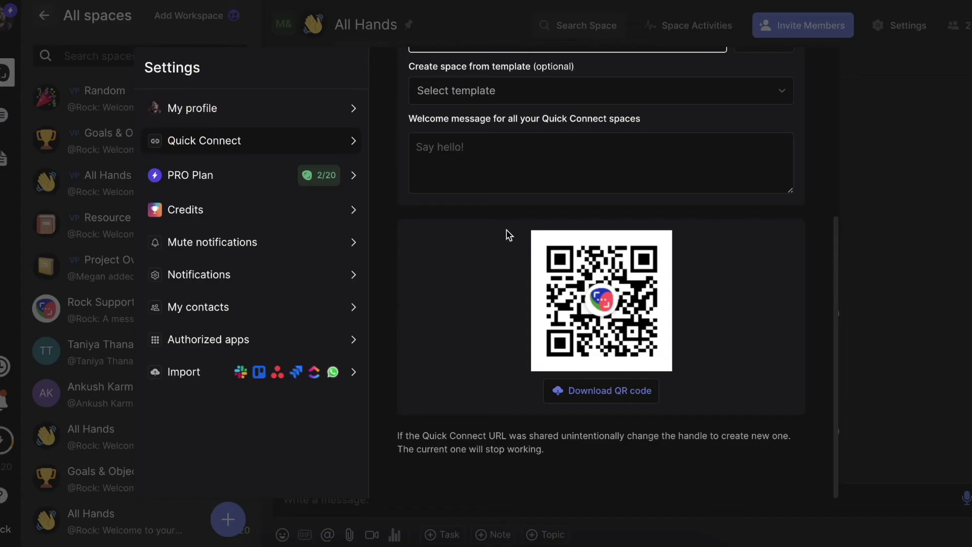
scroll(506, 229, "up", 2)
scroll(506, 229, "up", 3)
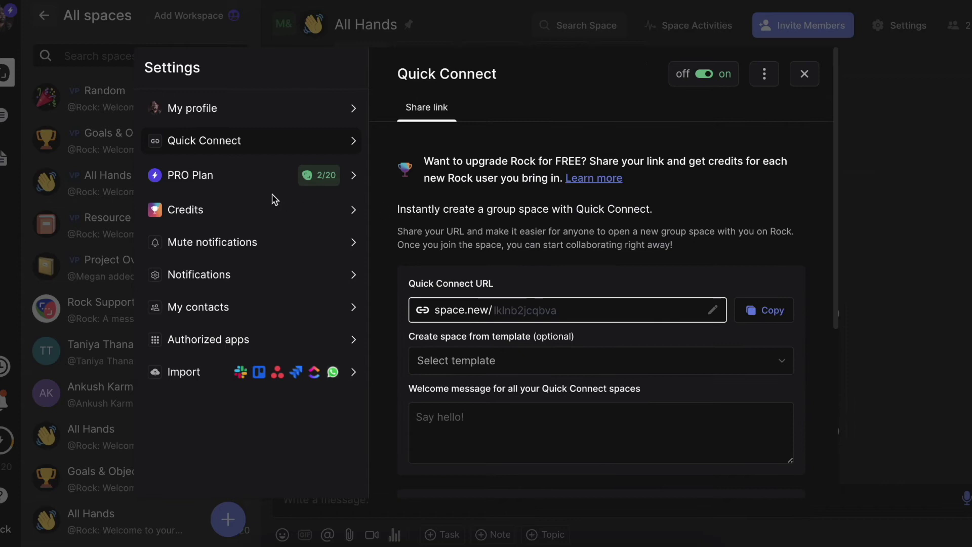
Step: Dismiss the invite form and open the Import options in the account settings
left_click(263, 181)
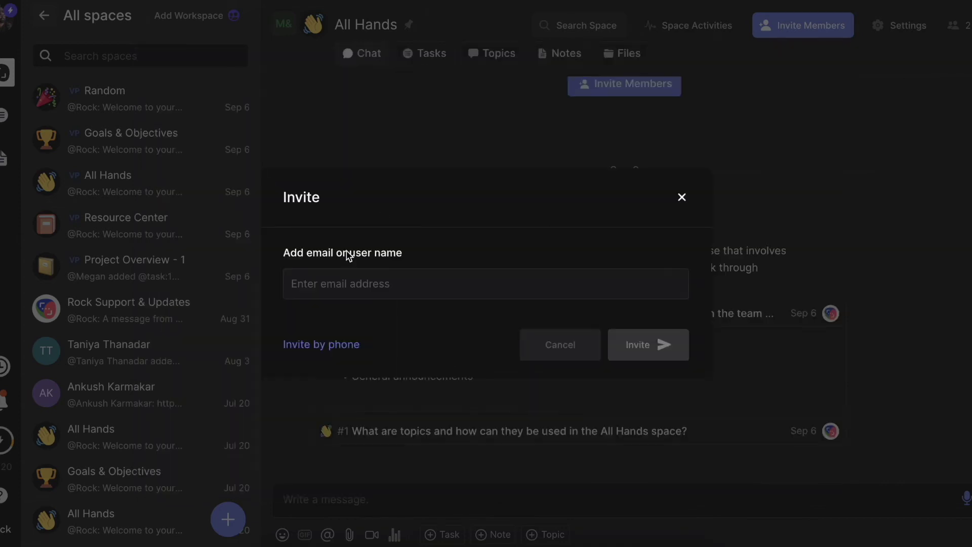
left_click(126, 105)
left_click(7, 32)
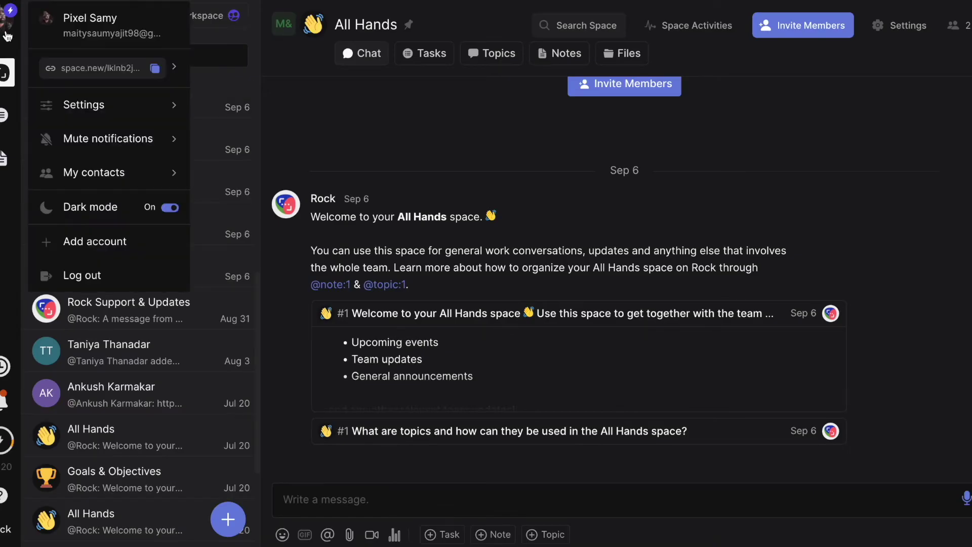
left_click(54, 110)
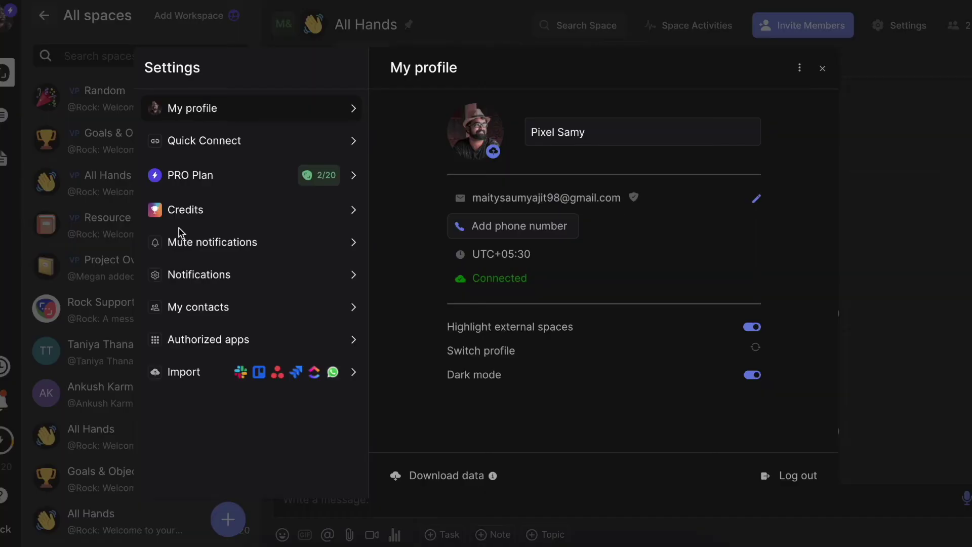
left_click(228, 372)
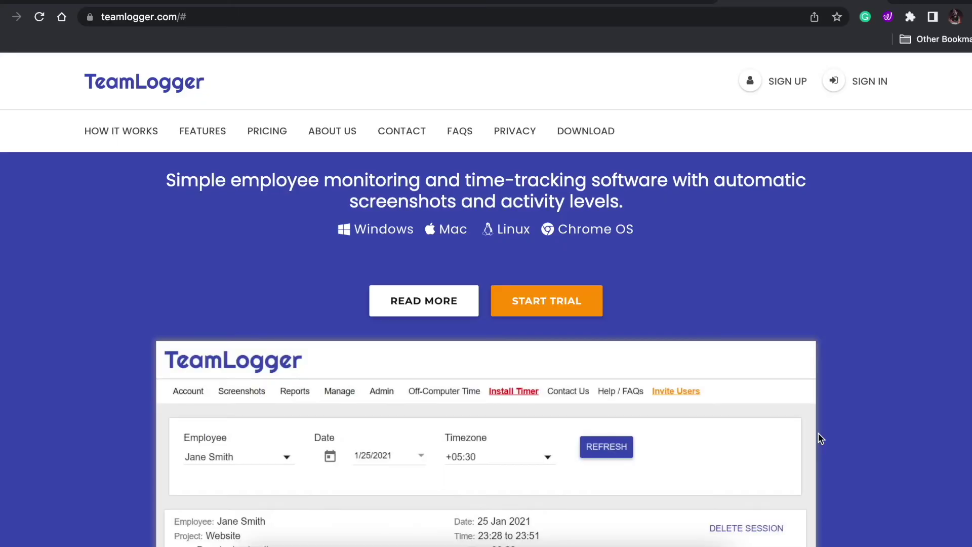
Step: Switch to the TeamLogger website in the browser and examine its dashboard preview, features and pricing sections
scroll(818, 432, "down", 12)
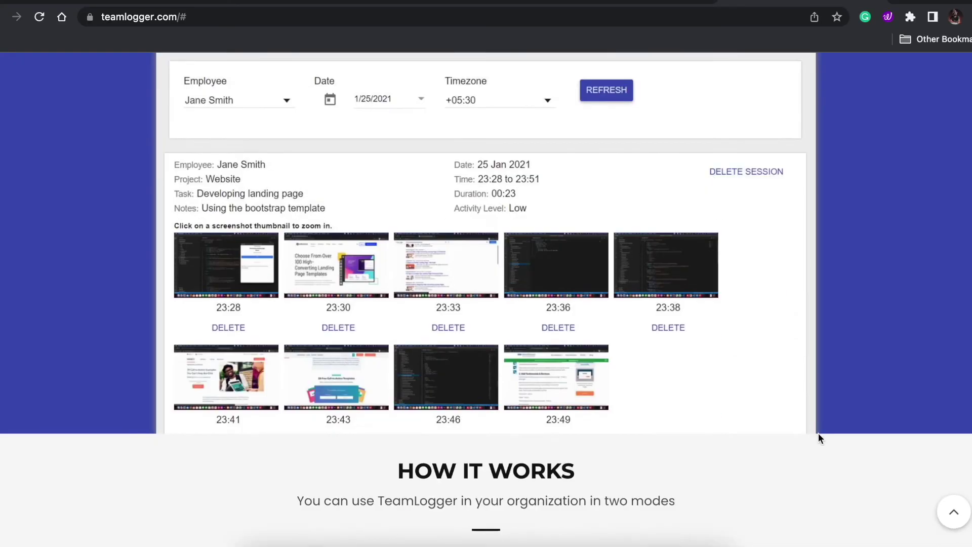
scroll(818, 433, "down", 12)
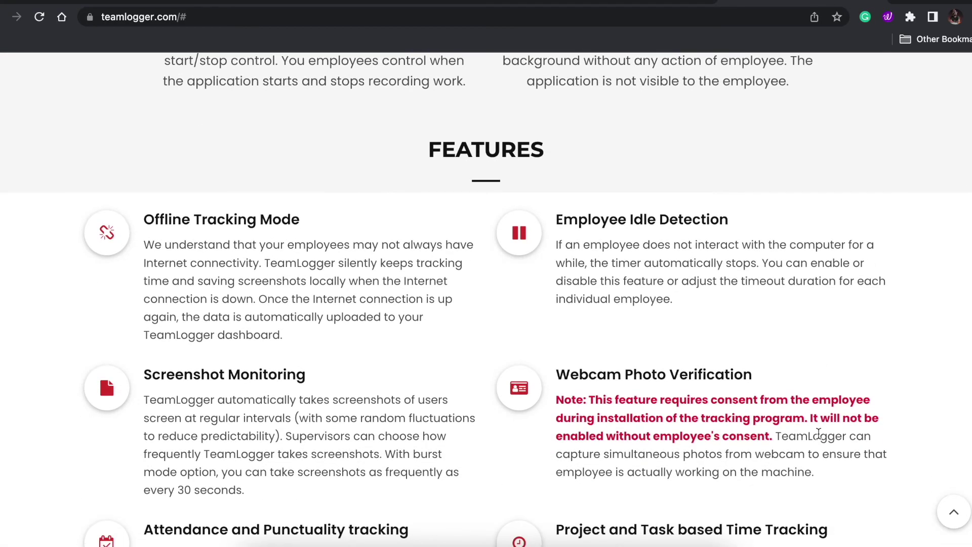
scroll(818, 434, "down", 10)
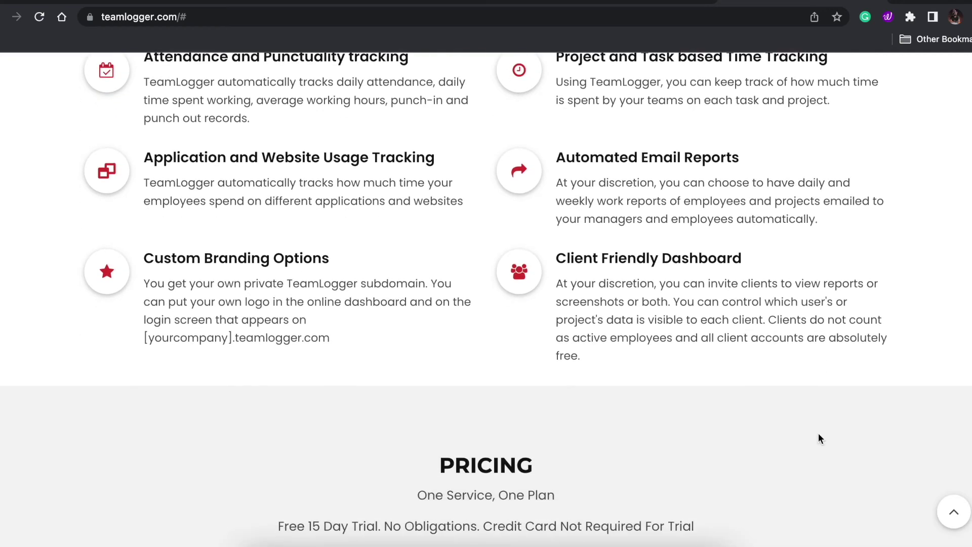
scroll(818, 433, "down", 11)
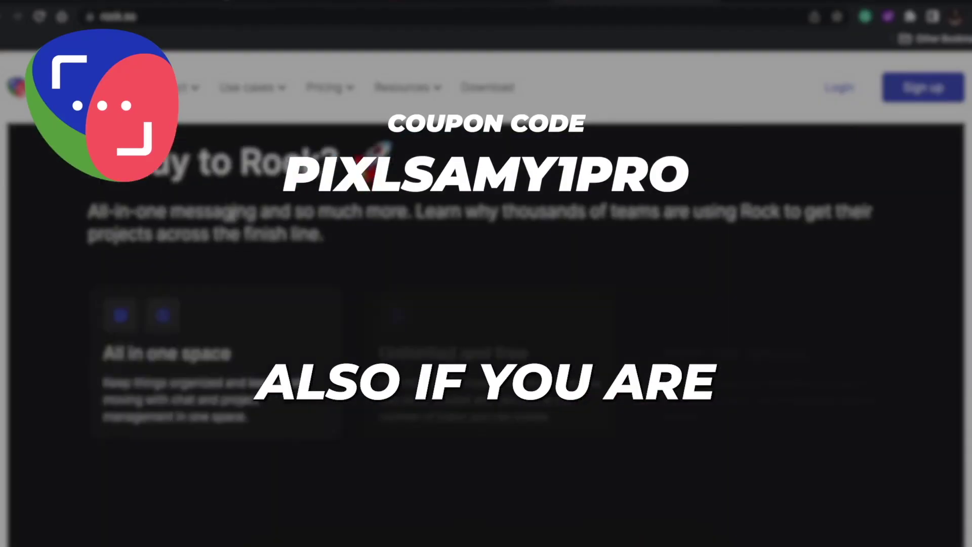
Step: Examine the Rock website's homepage from the introduction through the messaging, collaboration and Set Aside features to the supported apps section
scroll(234, 218, "down", 10)
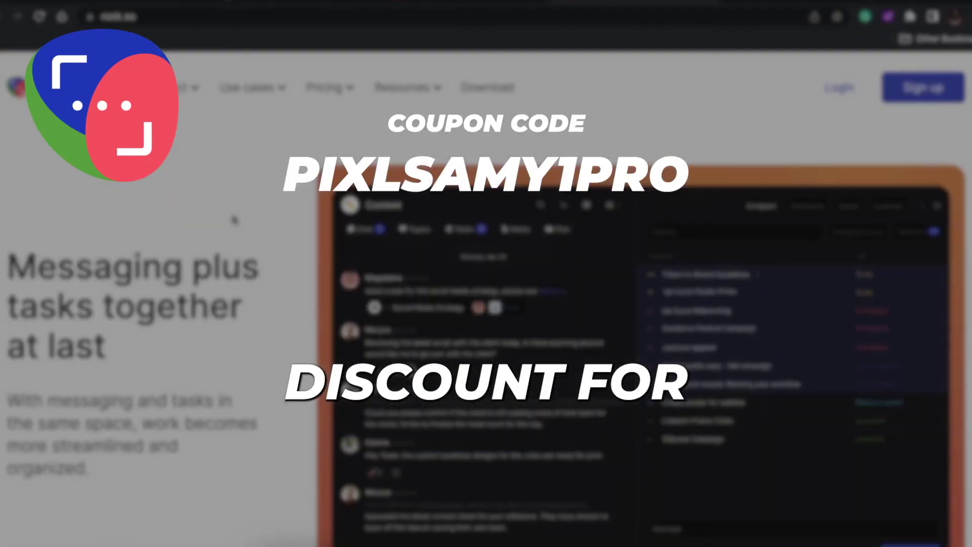
scroll(234, 219, "down", 10)
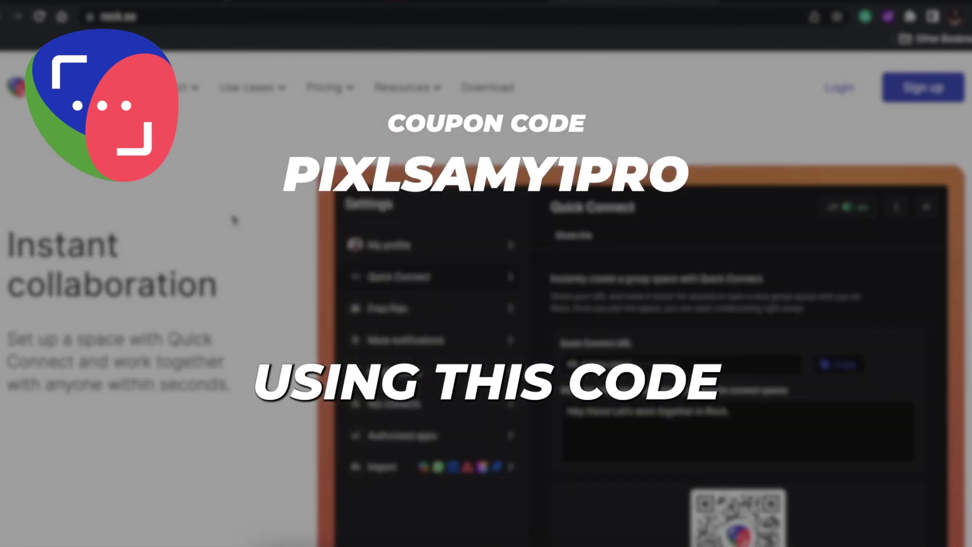
scroll(234, 218, "down", 10)
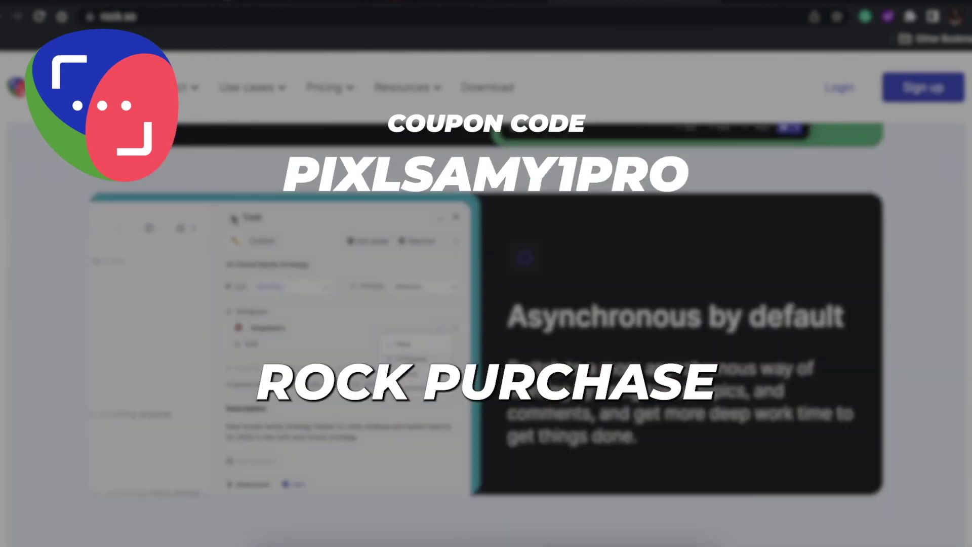
scroll(234, 218, "down", 10)
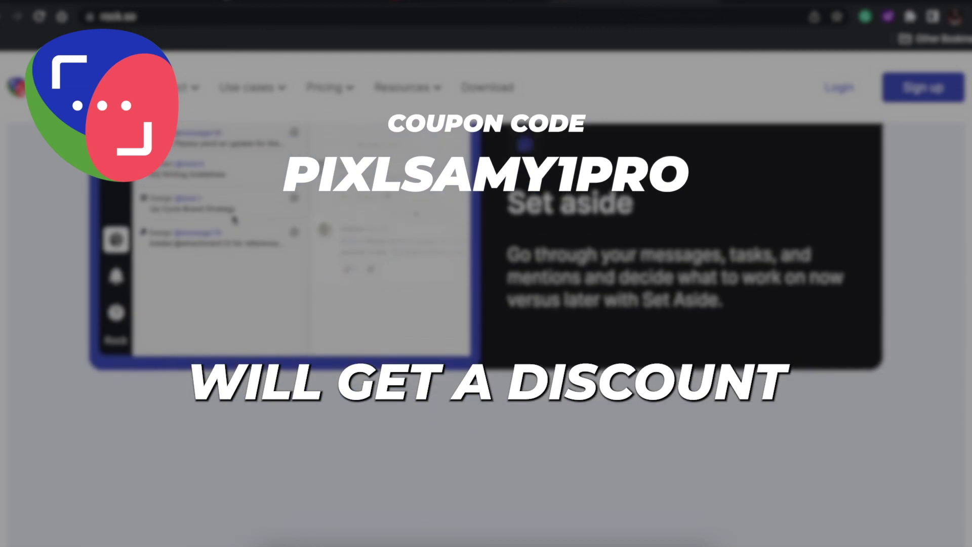
scroll(233, 219, "down", 10)
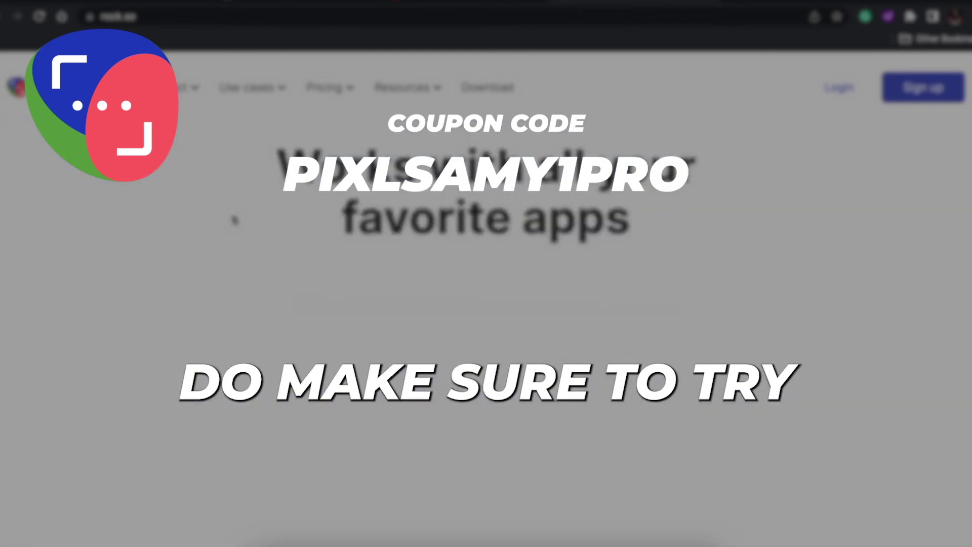